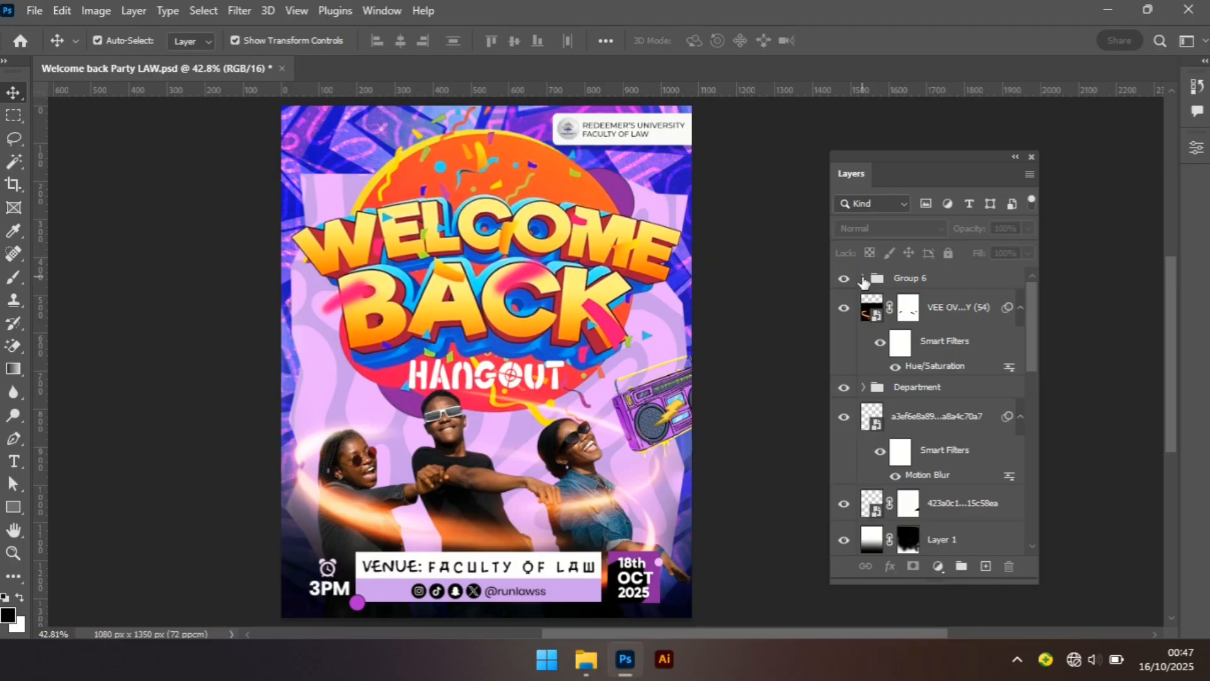
Expand Group 6 and hide the Time folder, the Date folder and Date's Group 7.
click(863, 278)
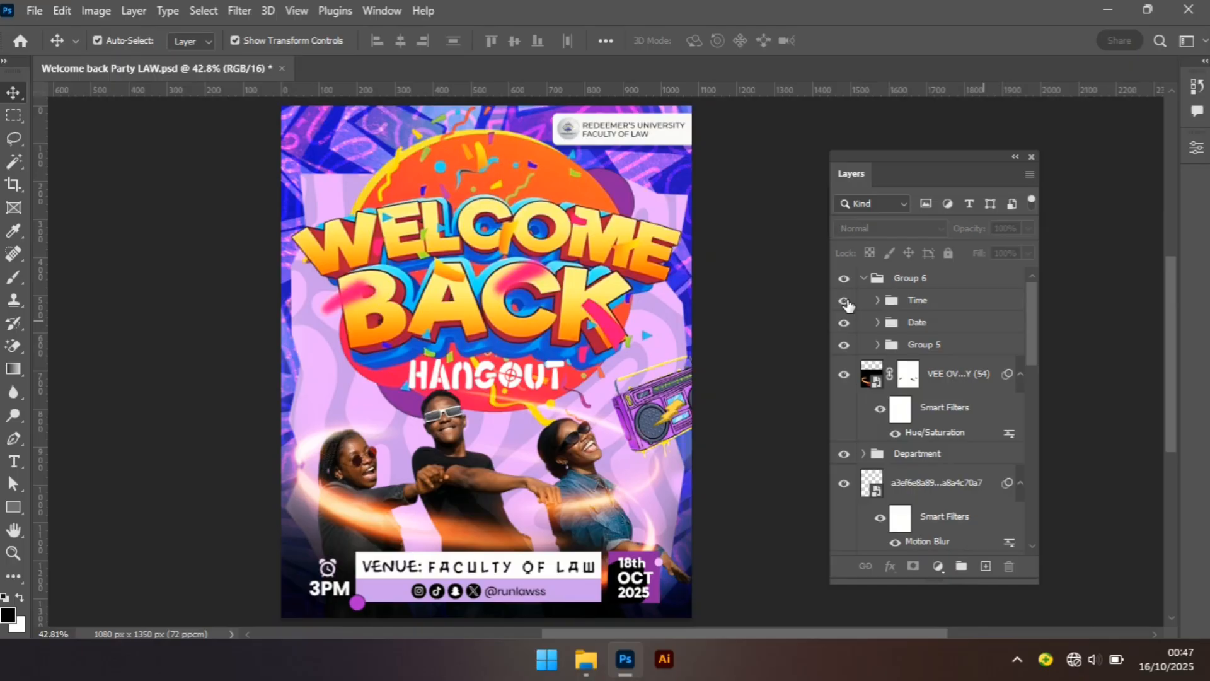
click(846, 301)
click(877, 324)
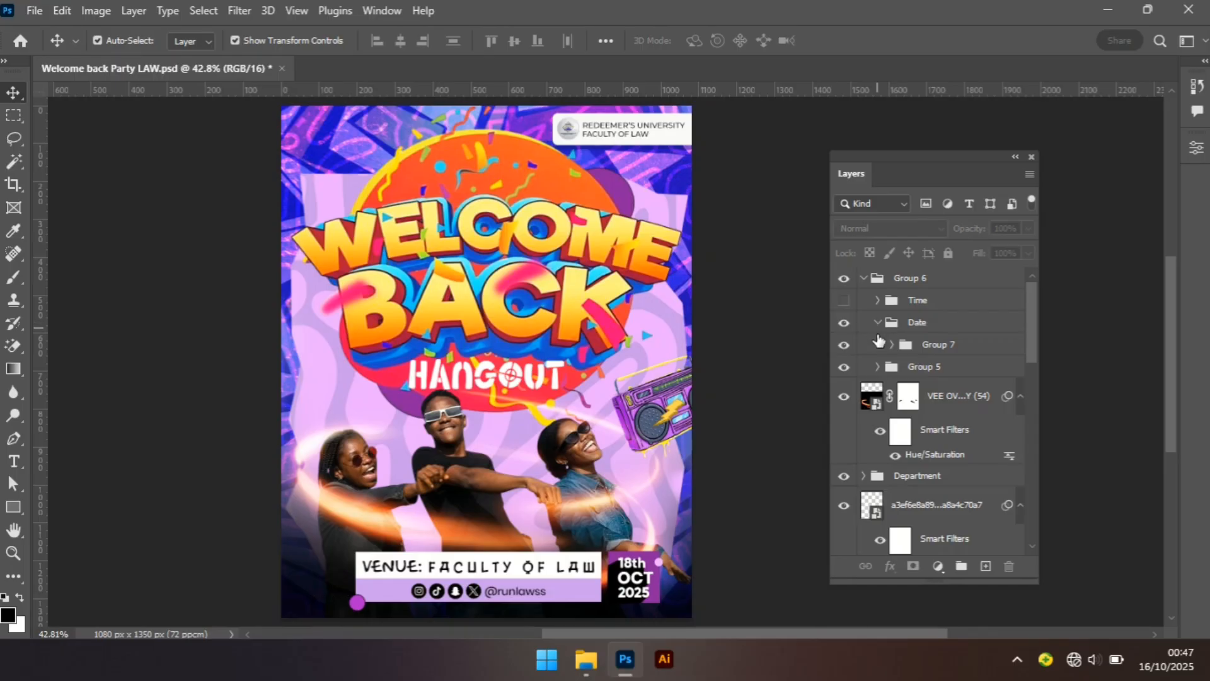
click(841, 346)
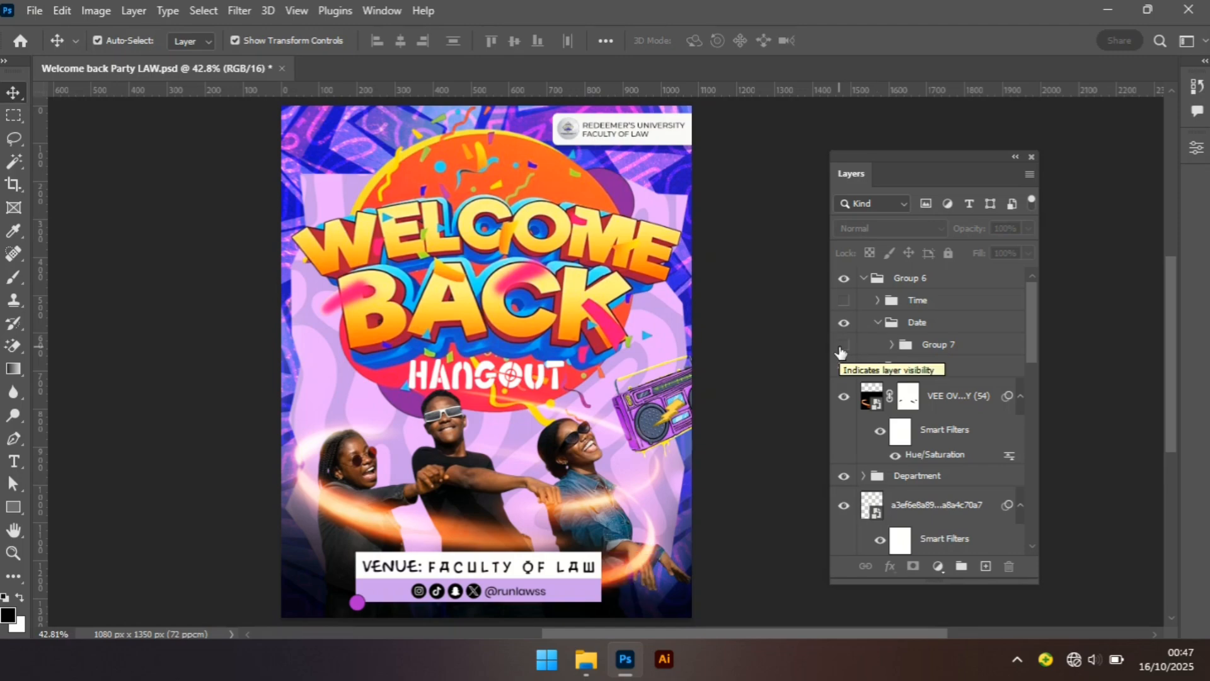
click(877, 323)
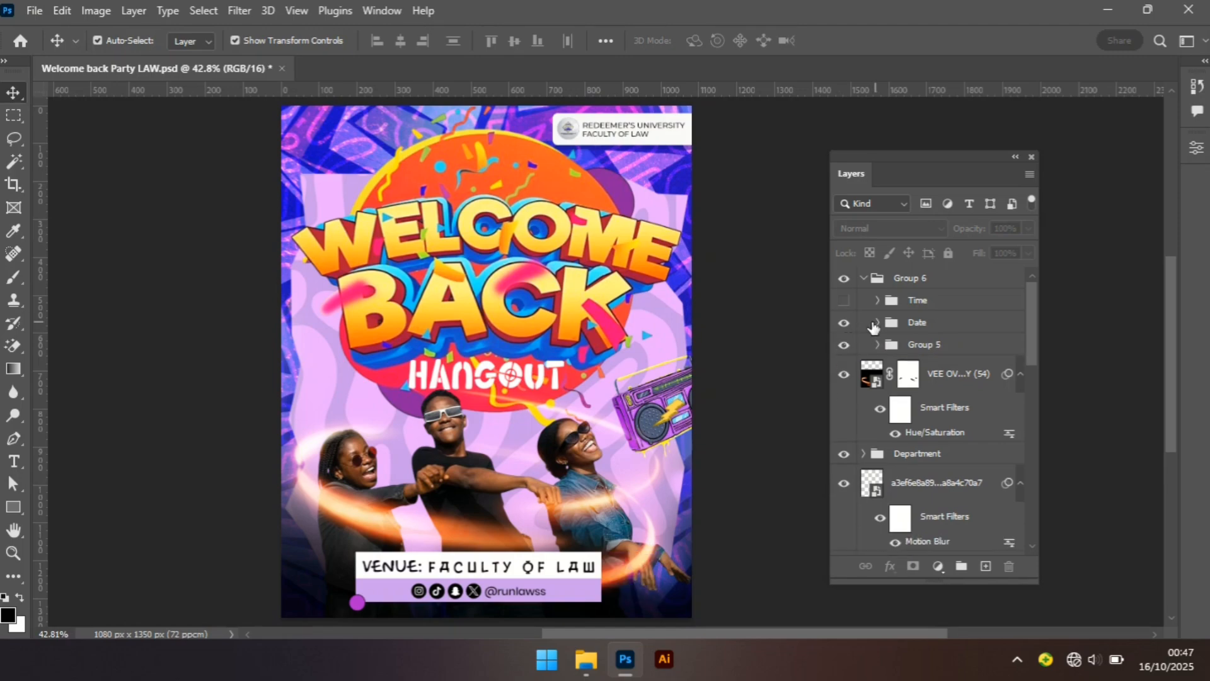
click(843, 323)
Expand Group 5 and hide Social handle, Group 1, Ellipse 1, Rectangle 2 and Rectangle 1.
click(877, 344)
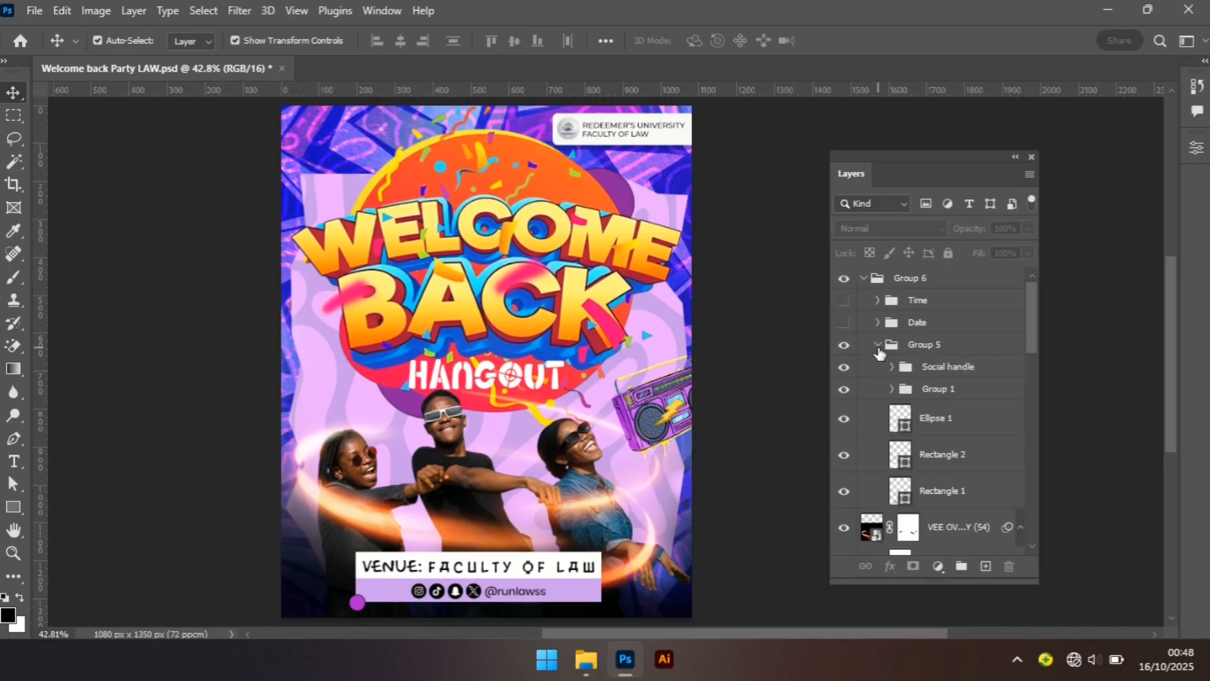
click(845, 367)
click(844, 390)
click(845, 420)
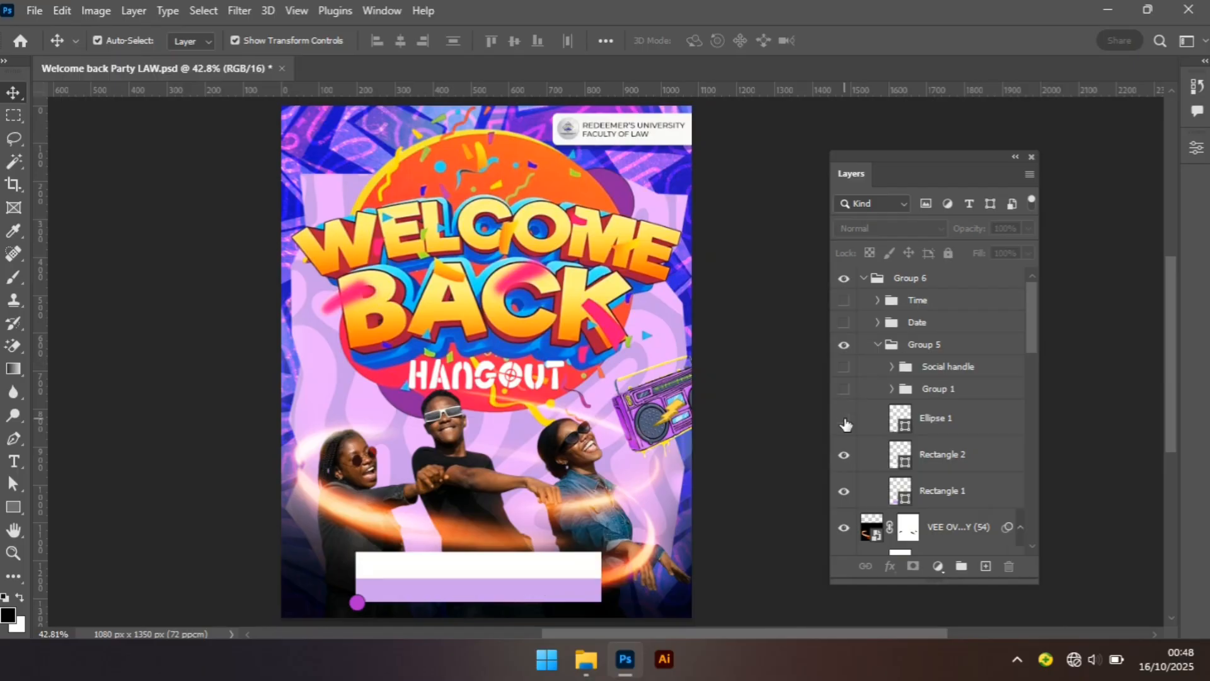
click(844, 457)
click(845, 493)
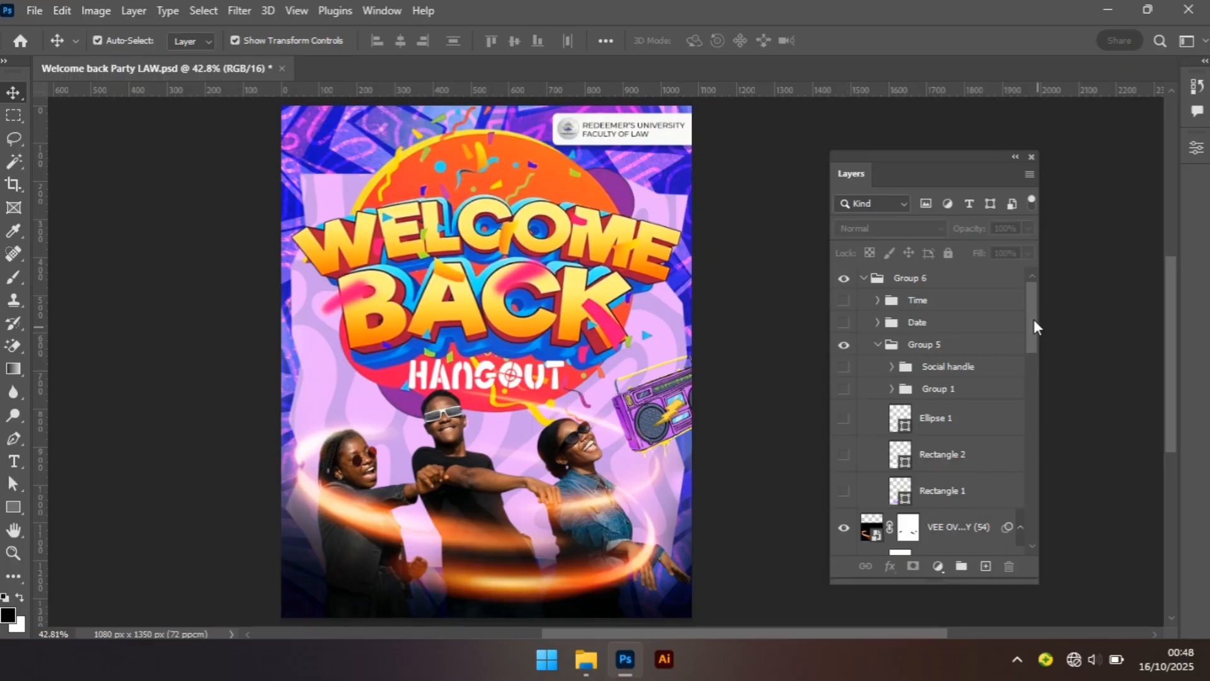
Hide the VEE OV photo layer and the Department folder.
drag(1033, 319, 1035, 355)
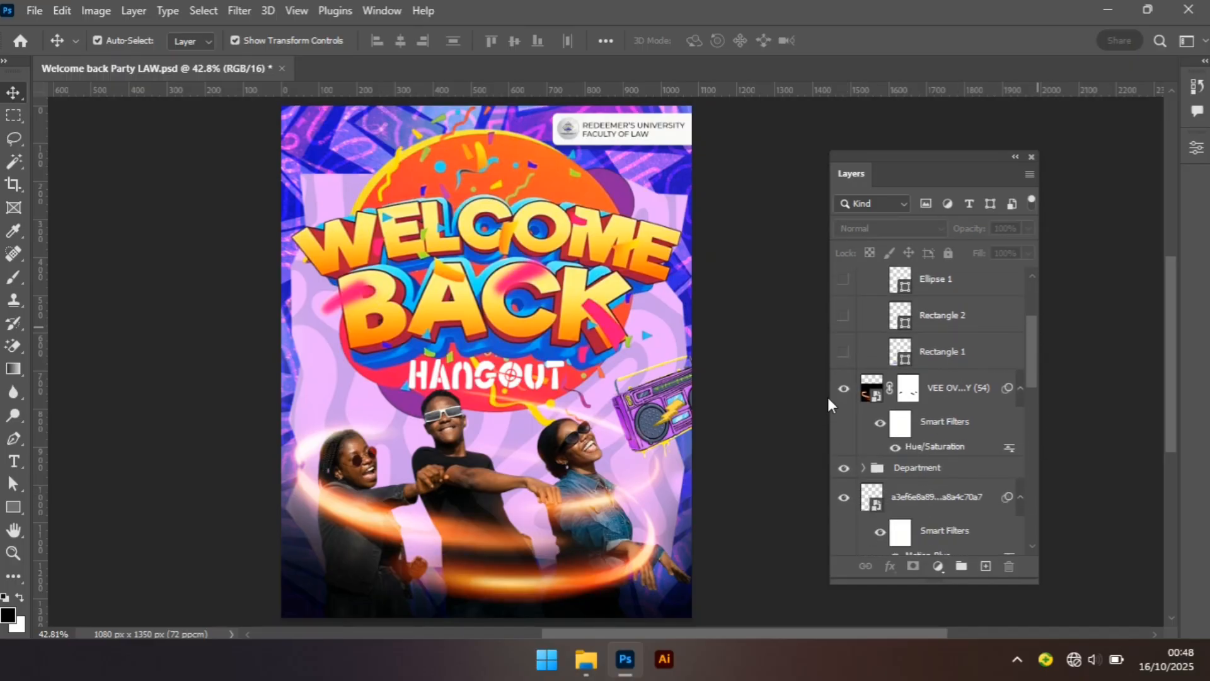
click(843, 388)
click(844, 468)
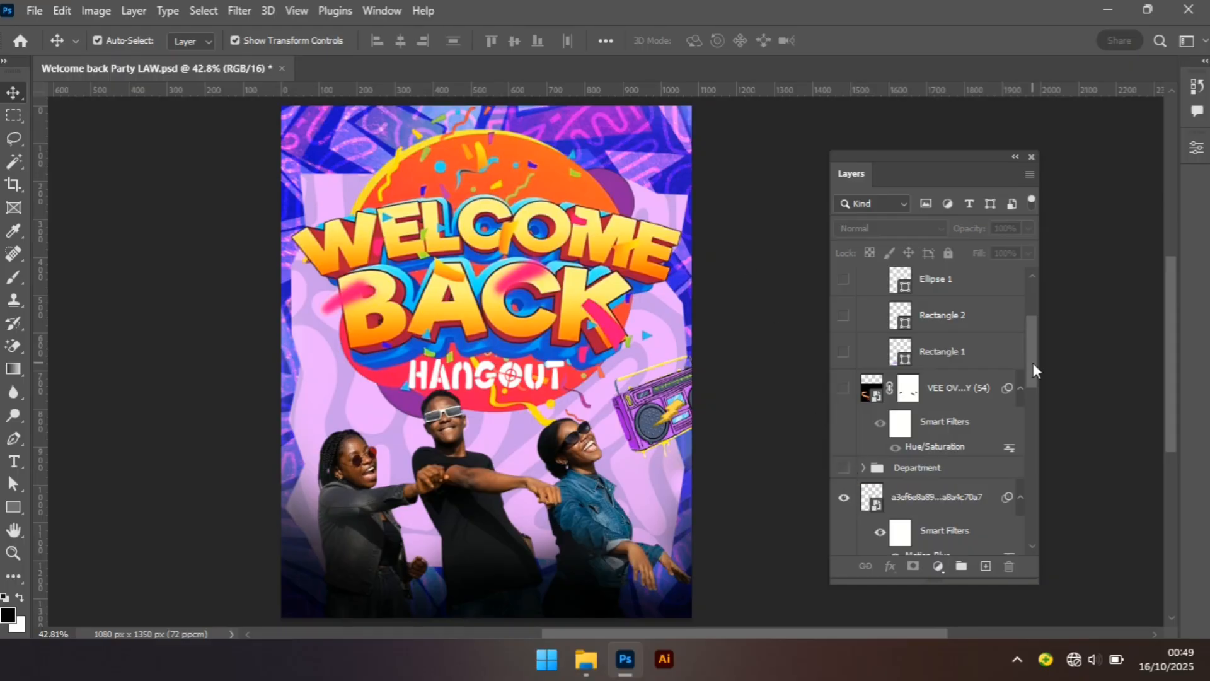
Hide the motion-blur light layer, the 423a0c1 layer and Layer 1.
drag(1032, 360, 1027, 388)
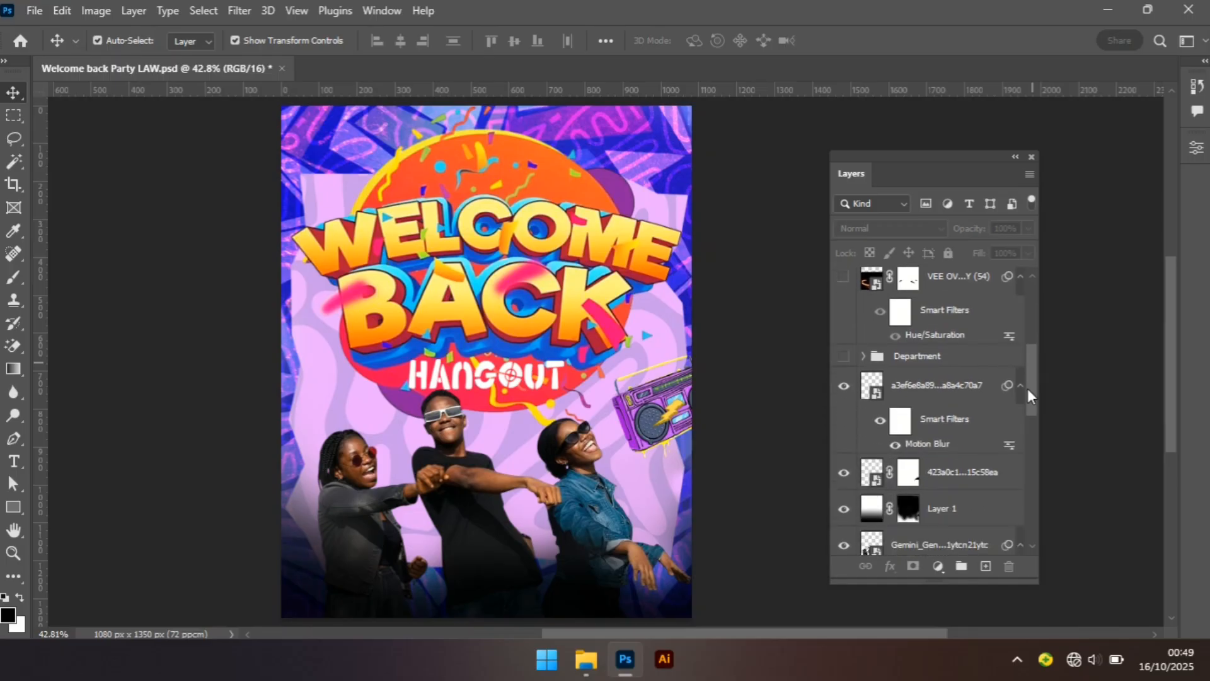
click(845, 389)
click(843, 476)
click(845, 477)
click(845, 510)
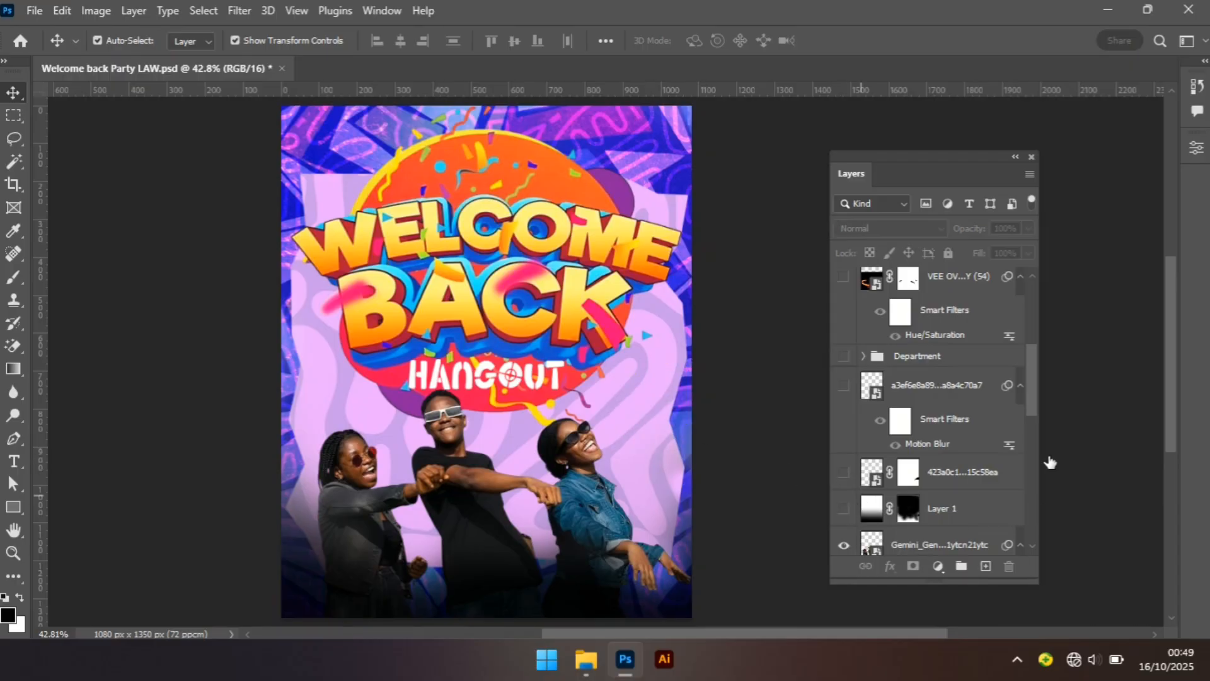
Hide the Gemini image layer, the Hangout text layer and the DeWaterma title artwork layer.
drag(1033, 377, 1033, 421)
click(844, 376)
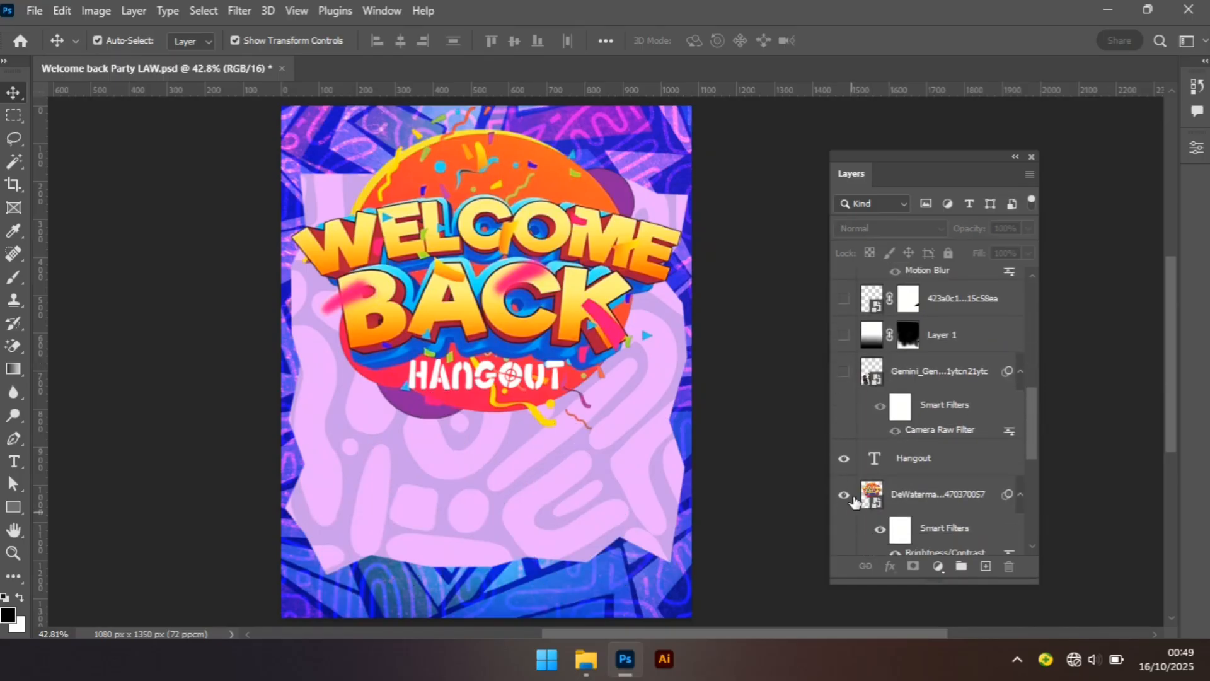
click(844, 458)
click(845, 495)
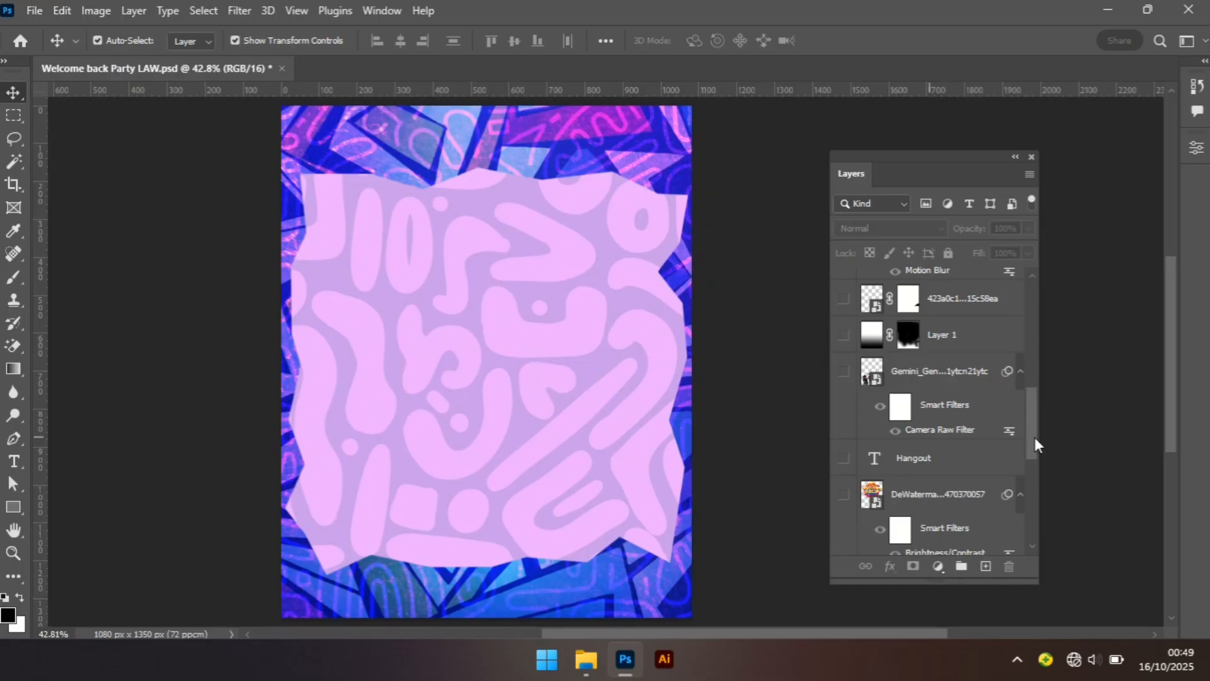
Hide the clipped 484cd22c layer and the pink 41a1522f frame layer.
drag(1030, 441, 1024, 480)
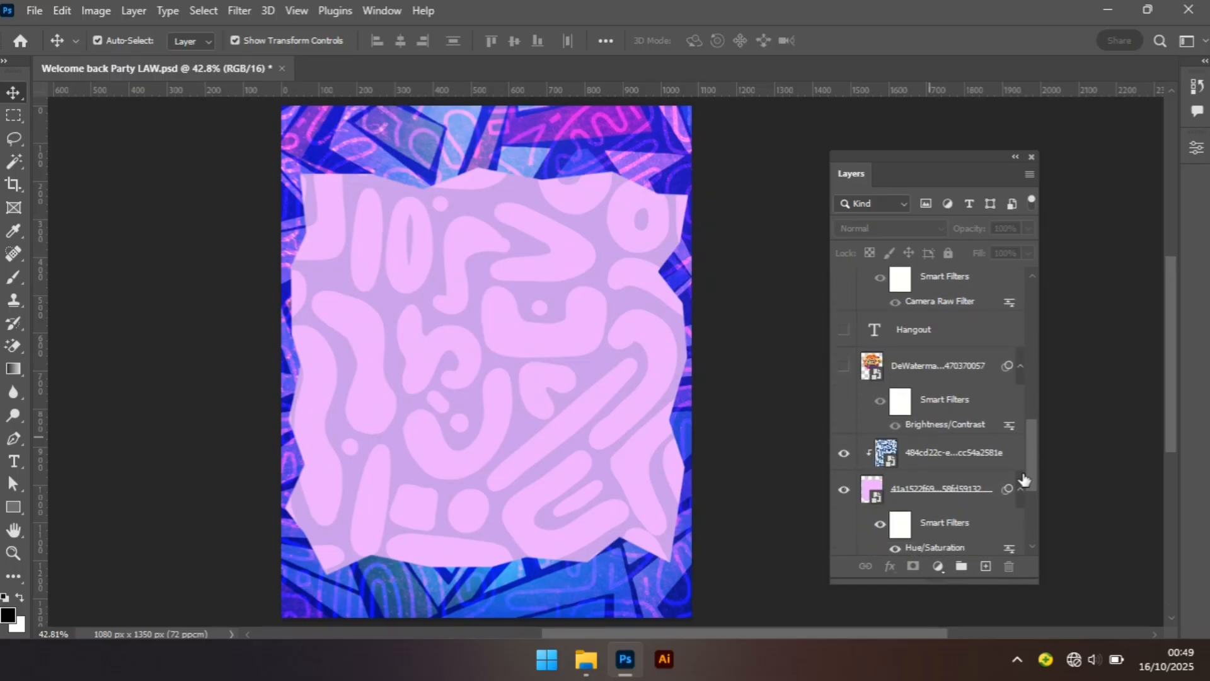
click(844, 453)
click(844, 490)
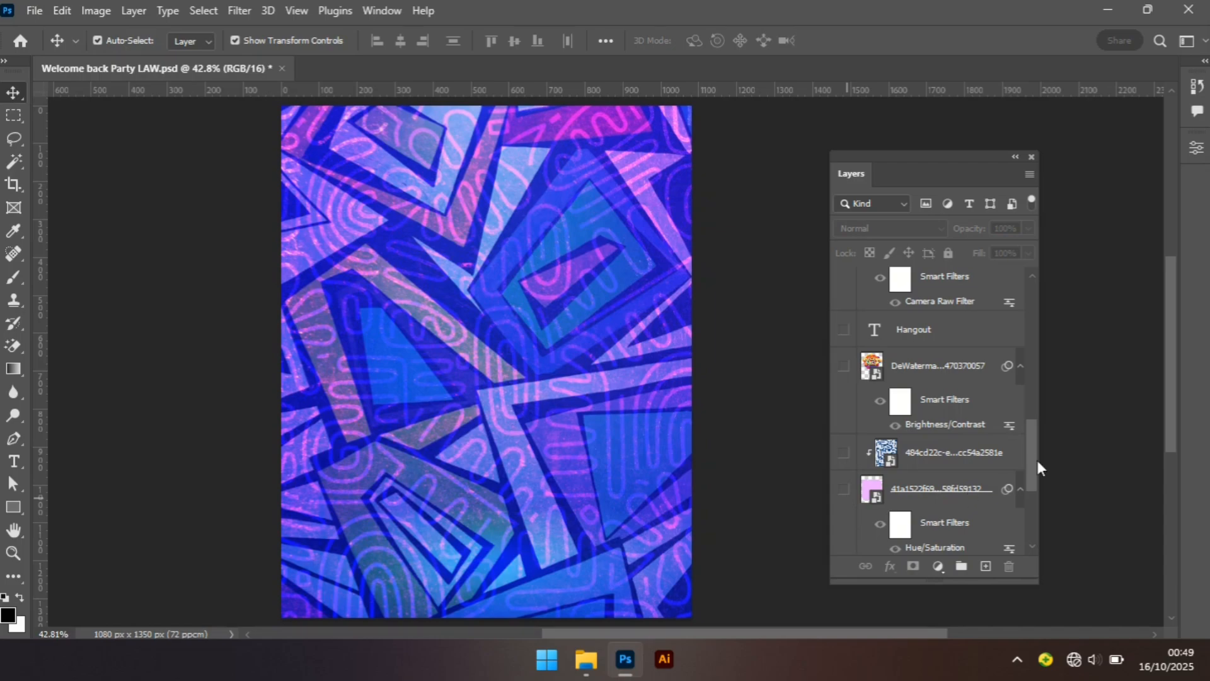
Hide the c6b7970c pattern layer and the 1ea5e3d5 texture layer.
drag(1032, 460, 1029, 494)
click(844, 444)
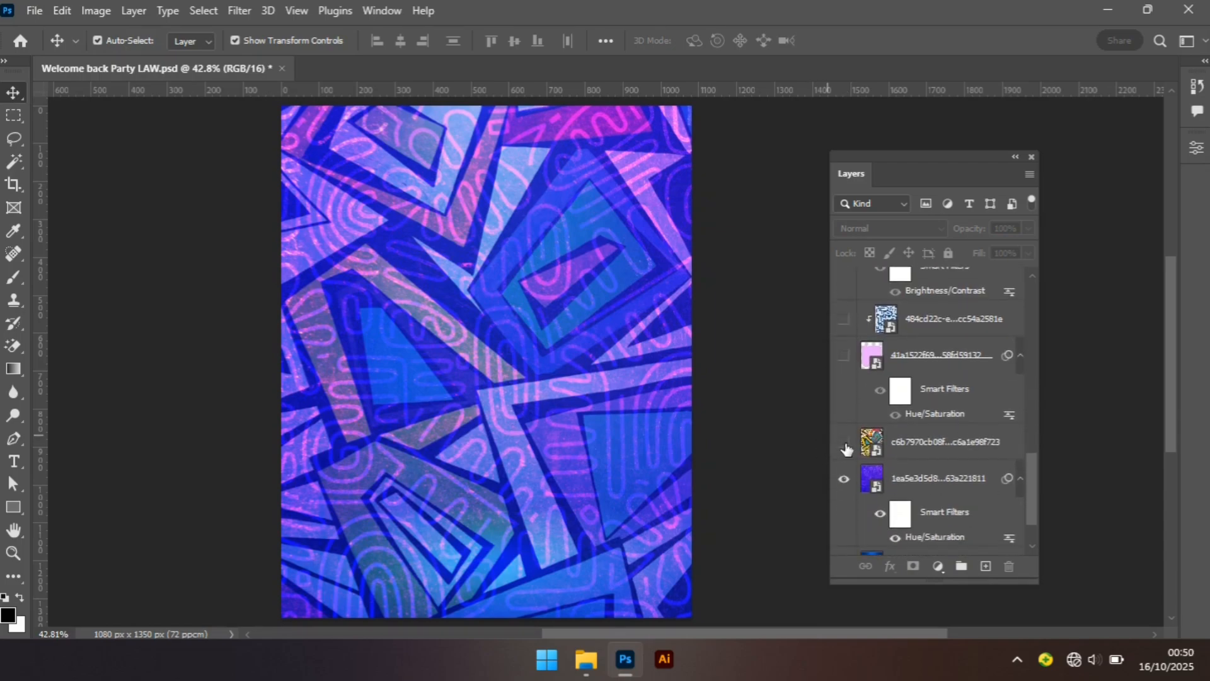
click(844, 479)
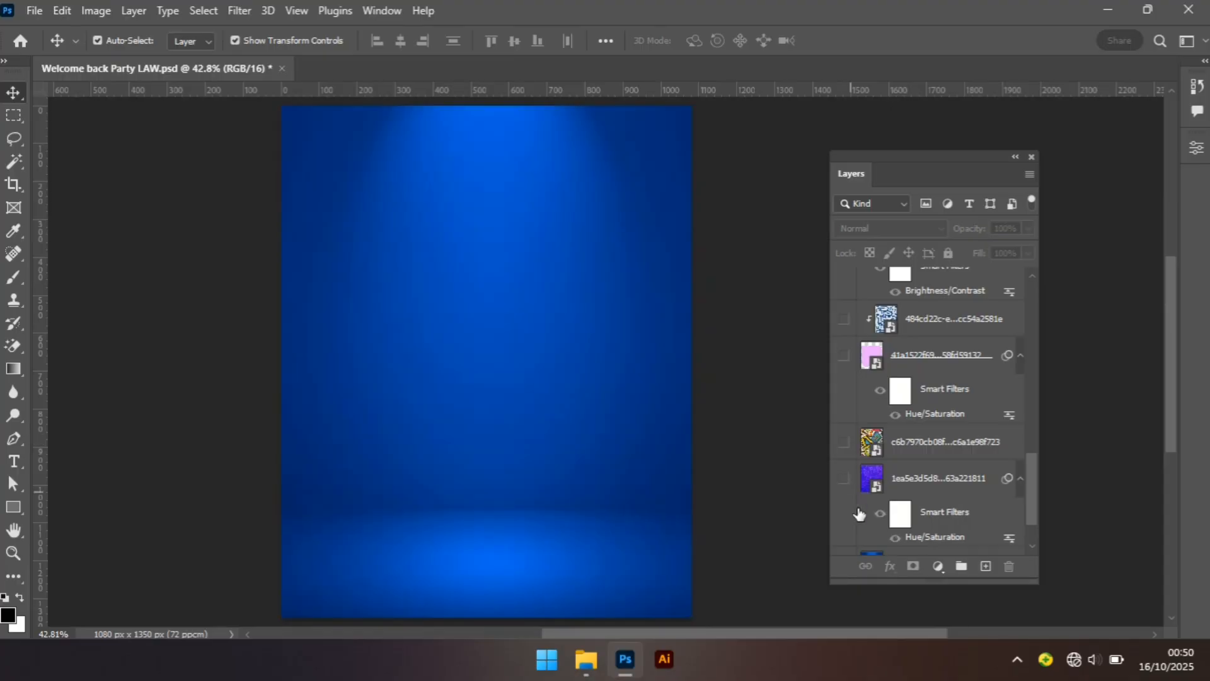
Toggle the blue gradient 9446039c layer off and back on to view the bare background.
drag(1033, 502, 1030, 532)
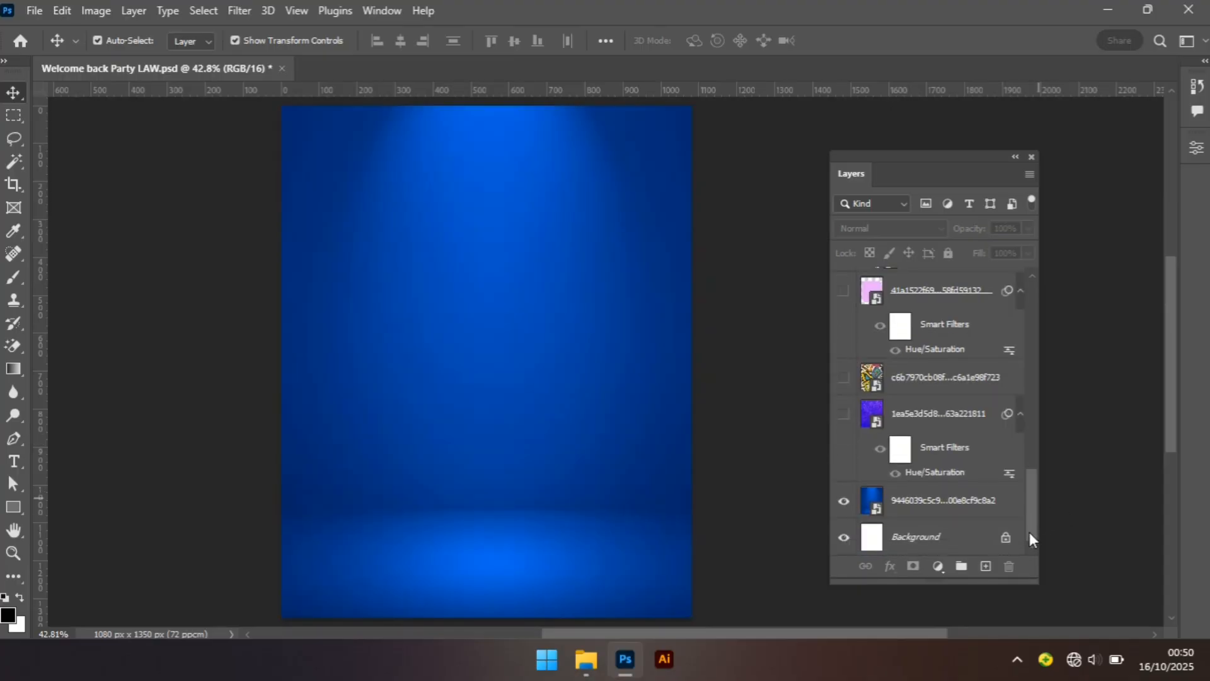
click(851, 502)
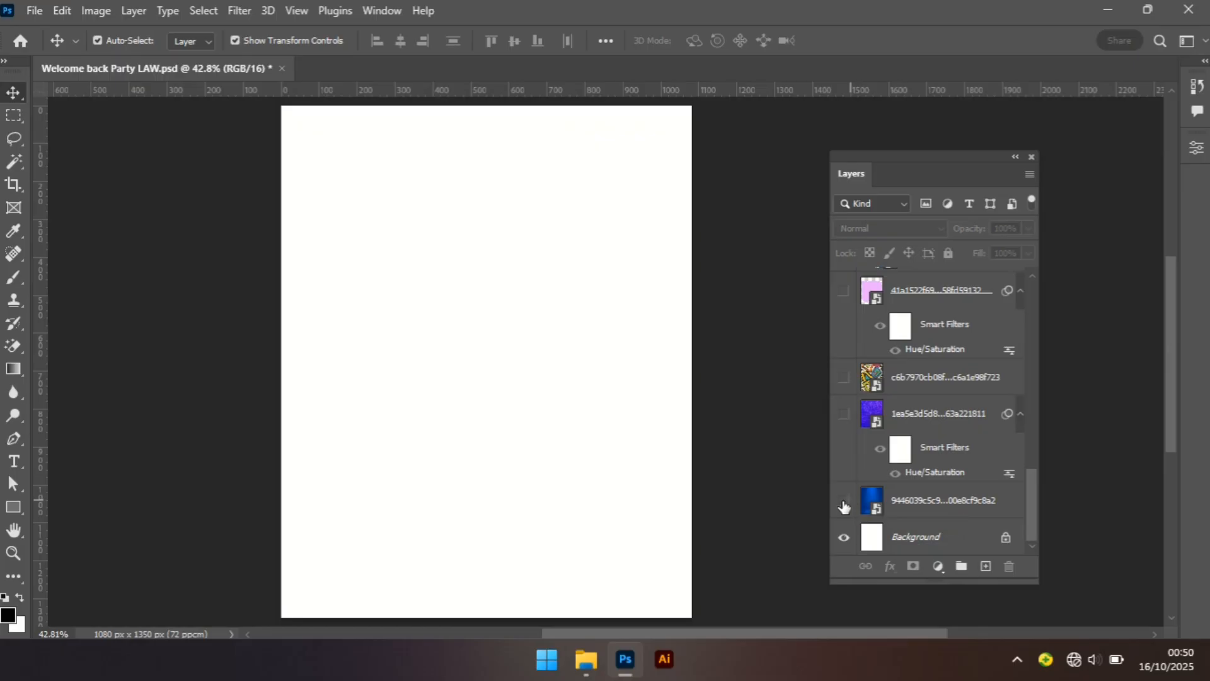
click(844, 502)
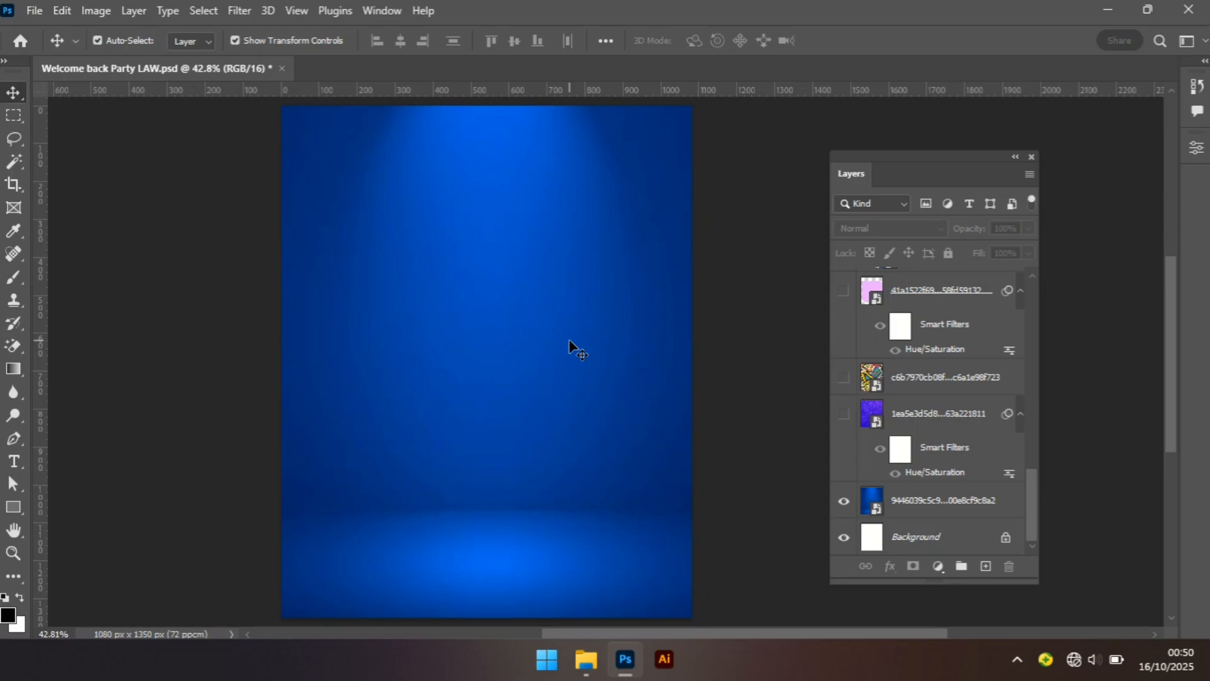
Show the 1ea5e3d5 texture layer and compare Normal blend mode before setting it back to Lighten.
click(844, 415)
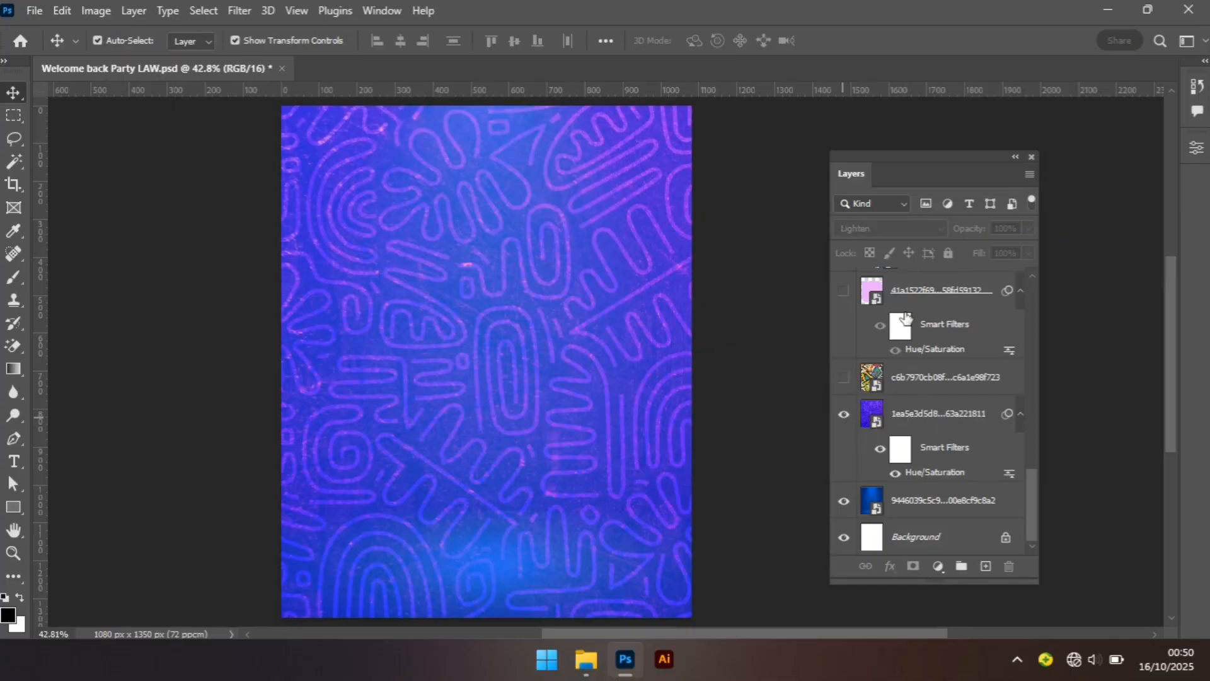
click(921, 424)
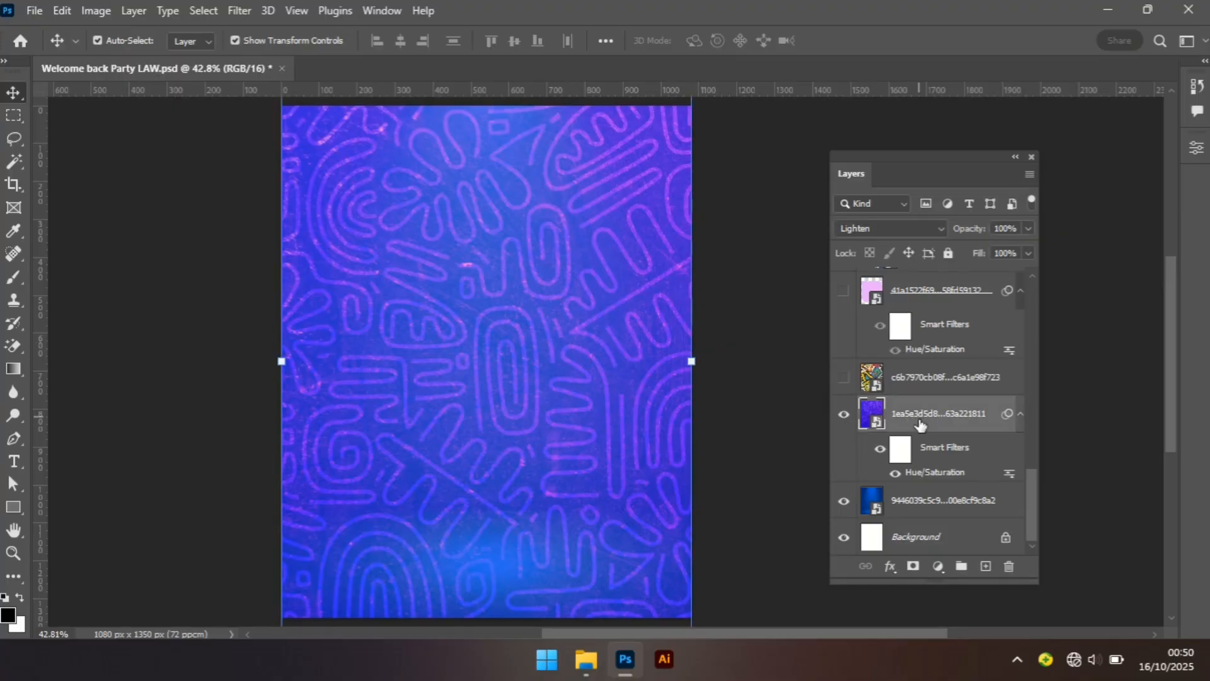
click(928, 231)
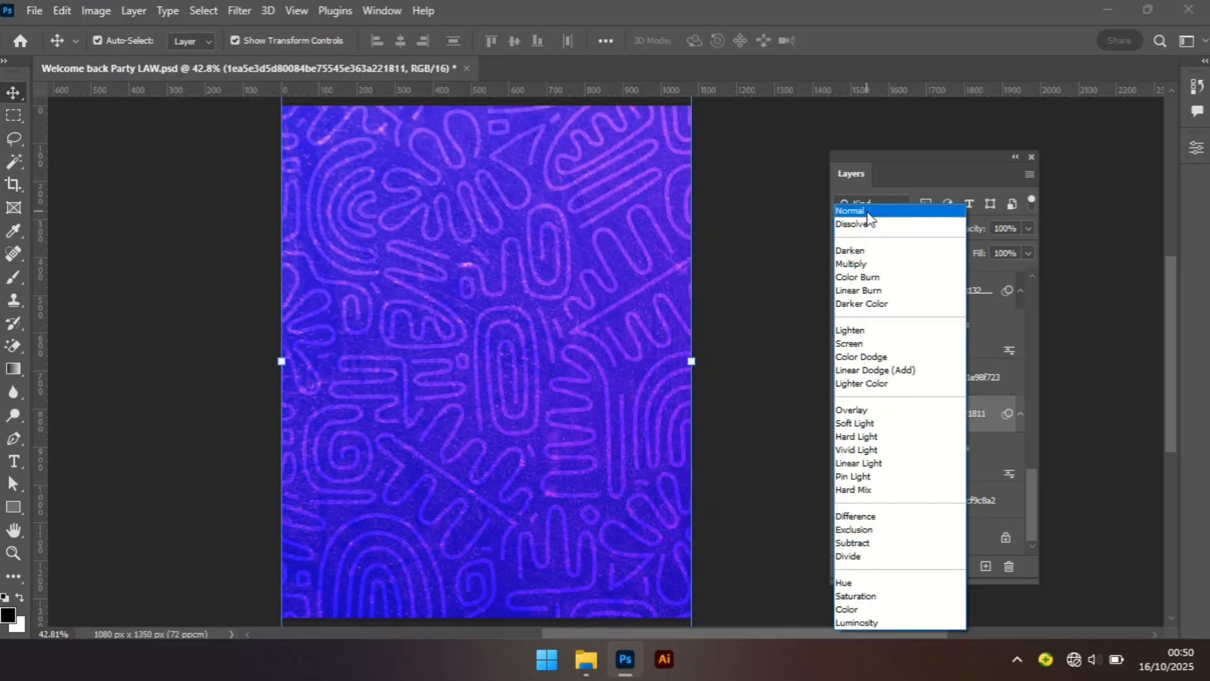
click(868, 212)
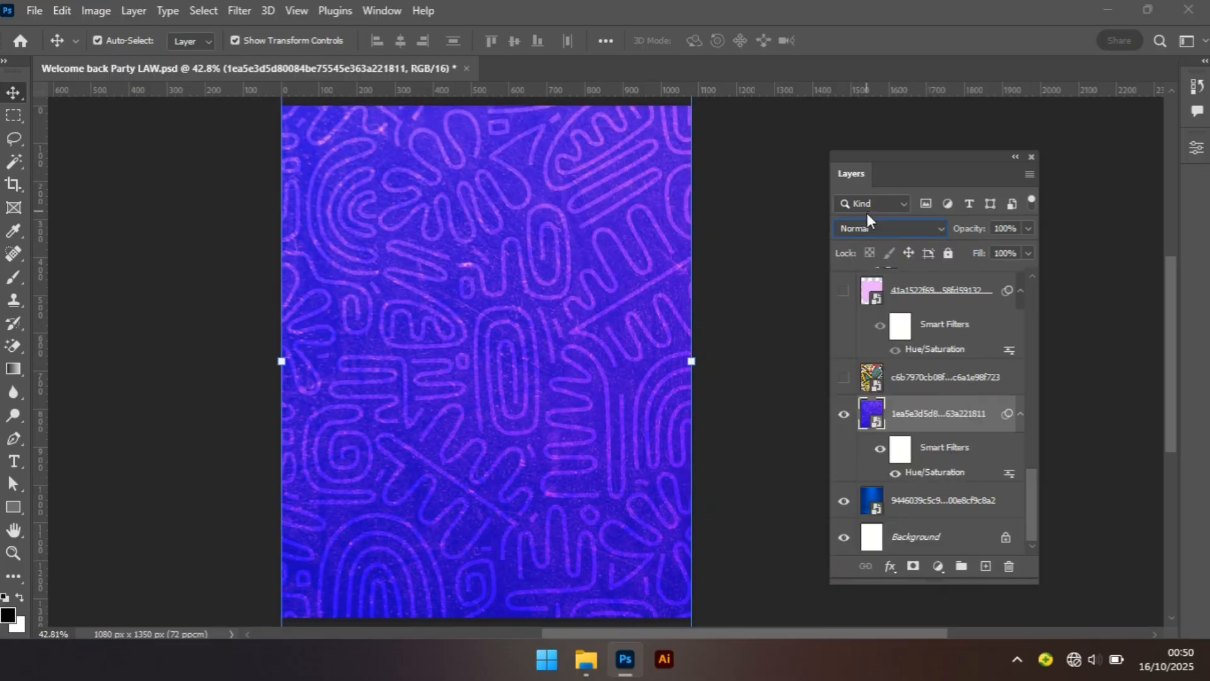
click(895, 473)
click(924, 228)
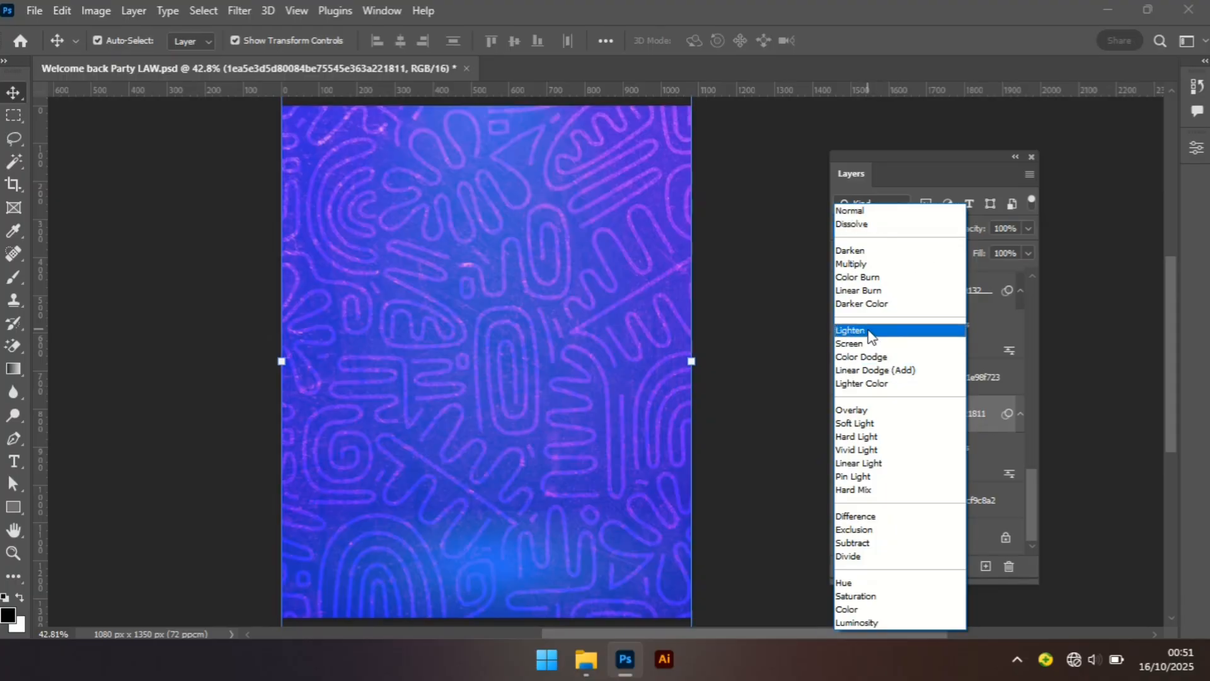
click(851, 331)
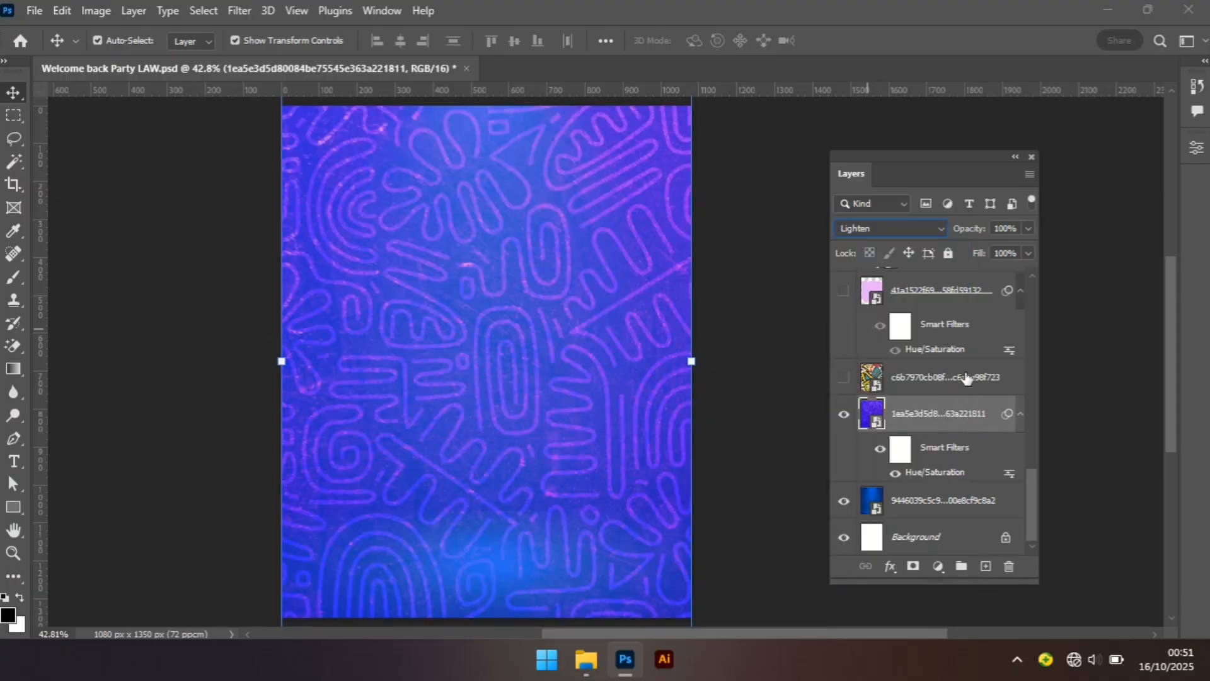
Show the c6b7970c pattern layer and set its blend mode to Overlay.
click(843, 377)
click(878, 377)
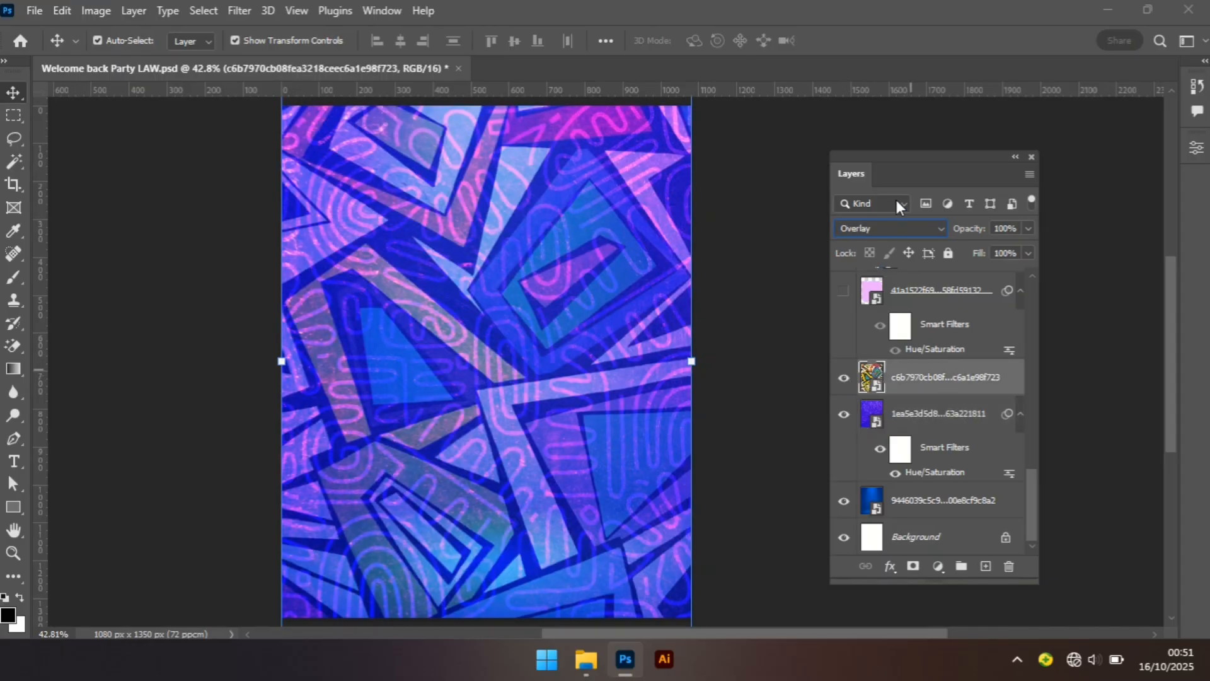
click(908, 226)
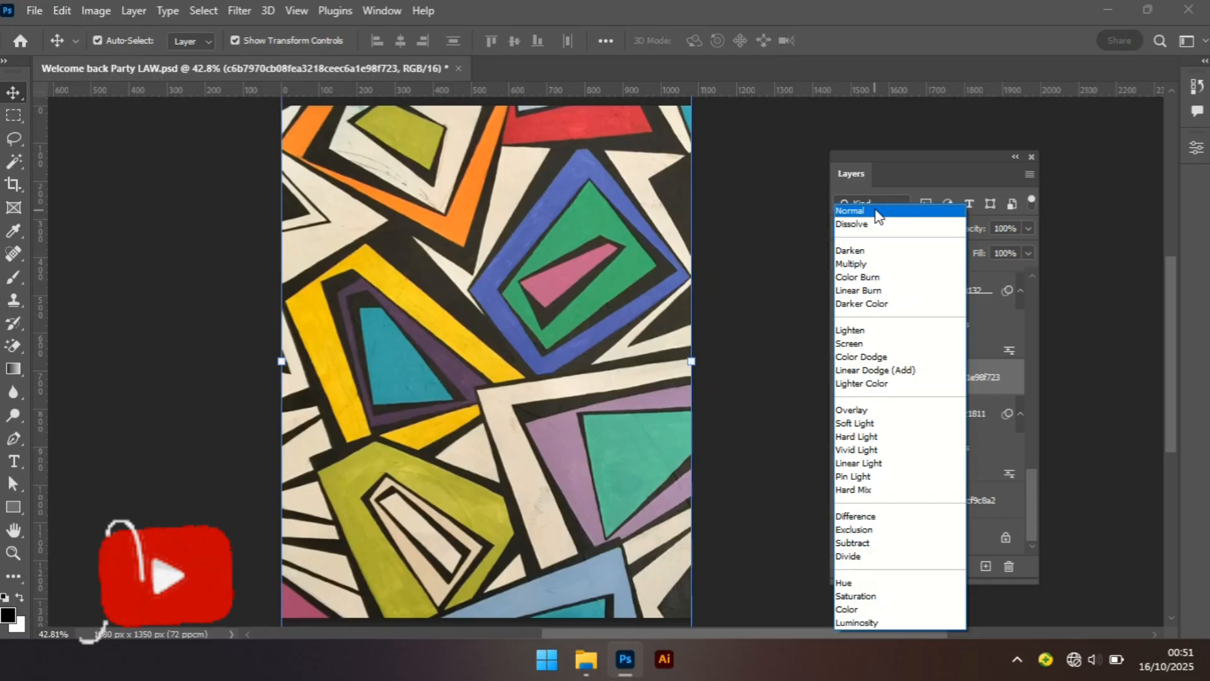
click(855, 410)
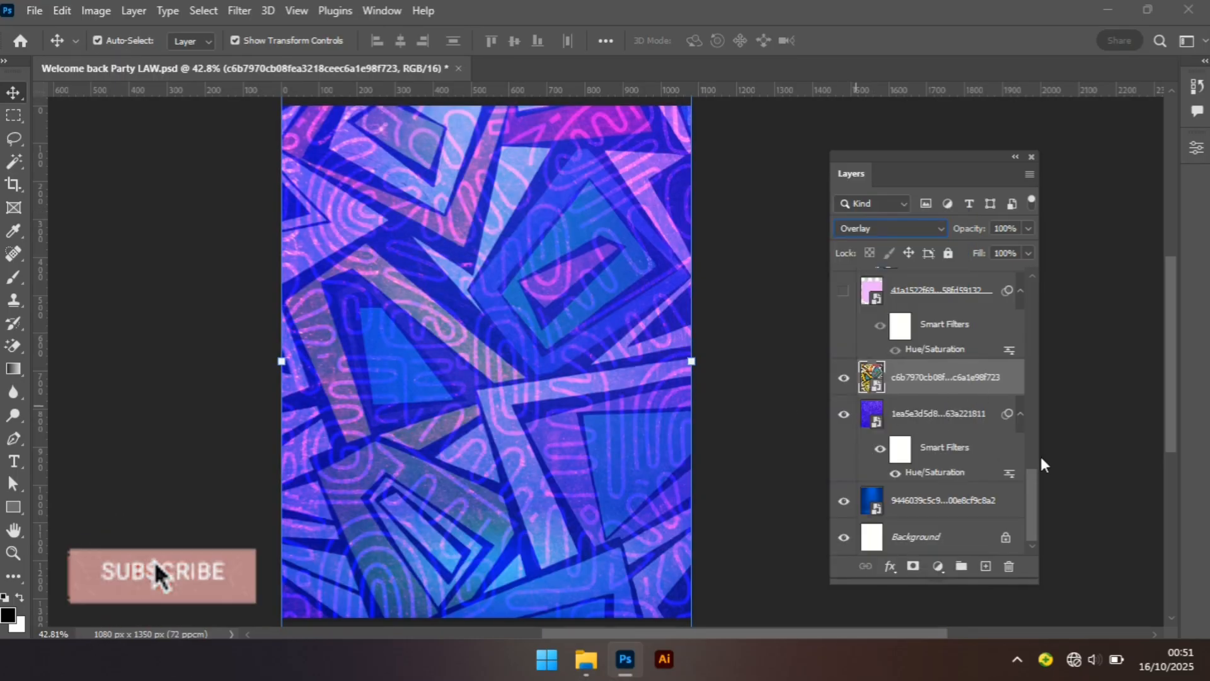
Show the pink 41a1522f frame layer again.
drag(1029, 520, 1036, 486)
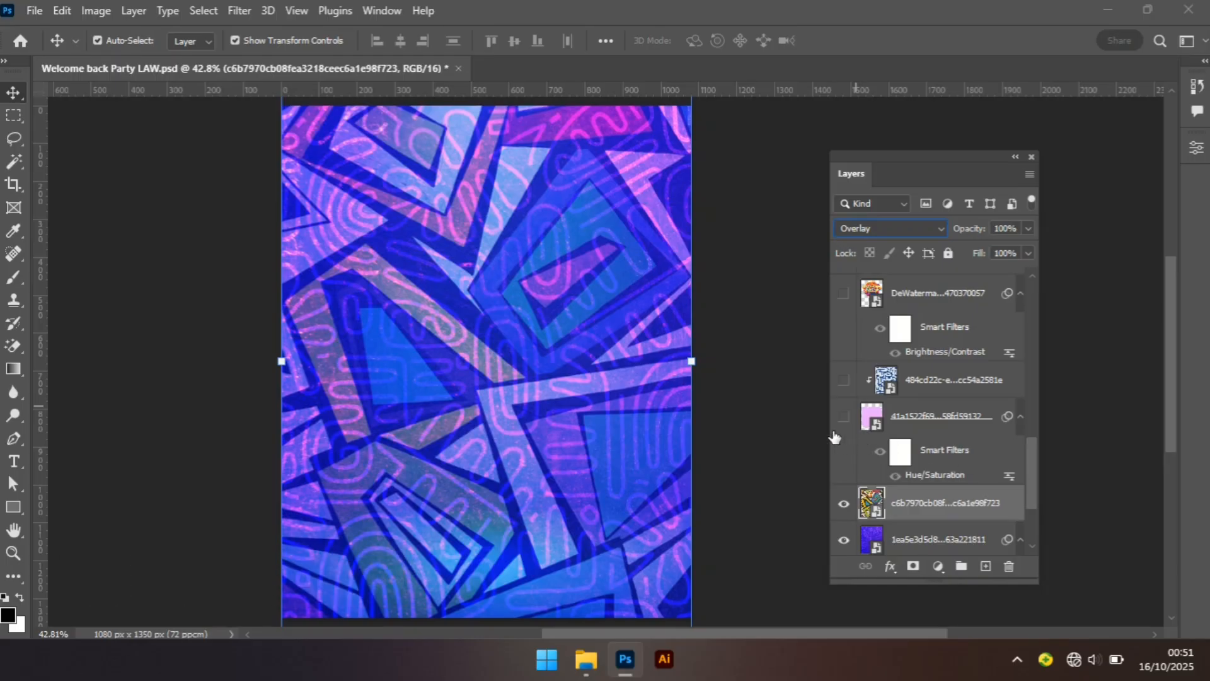
click(768, 445)
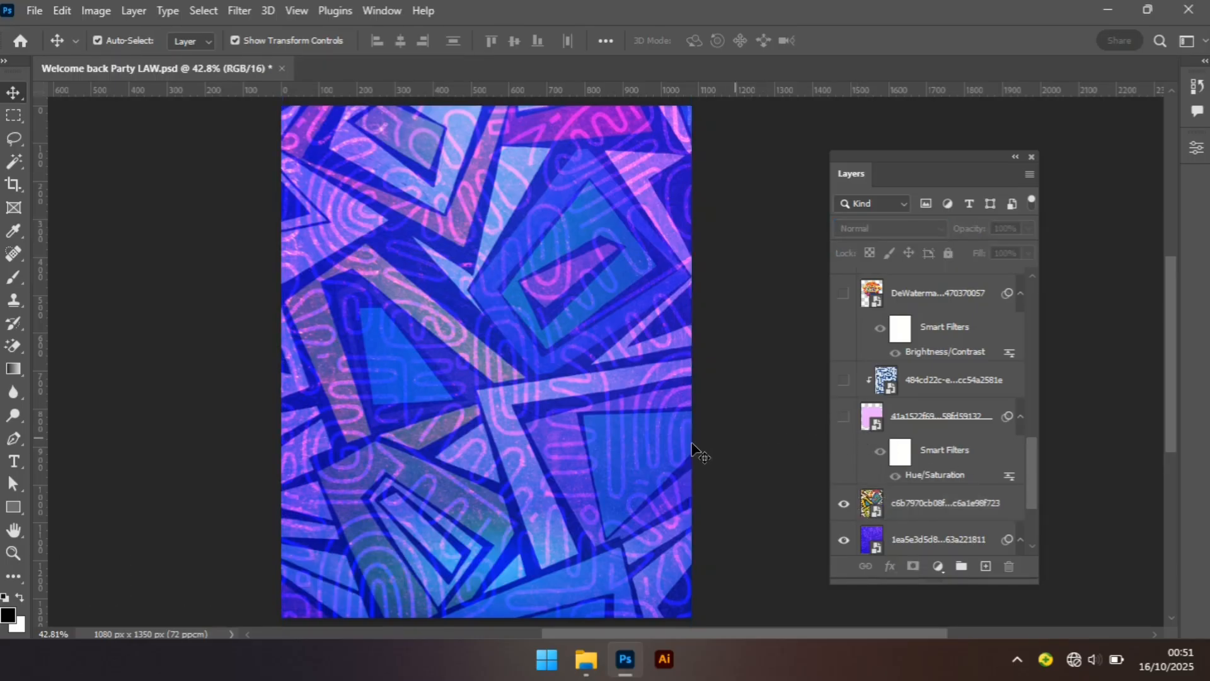
click(844, 419)
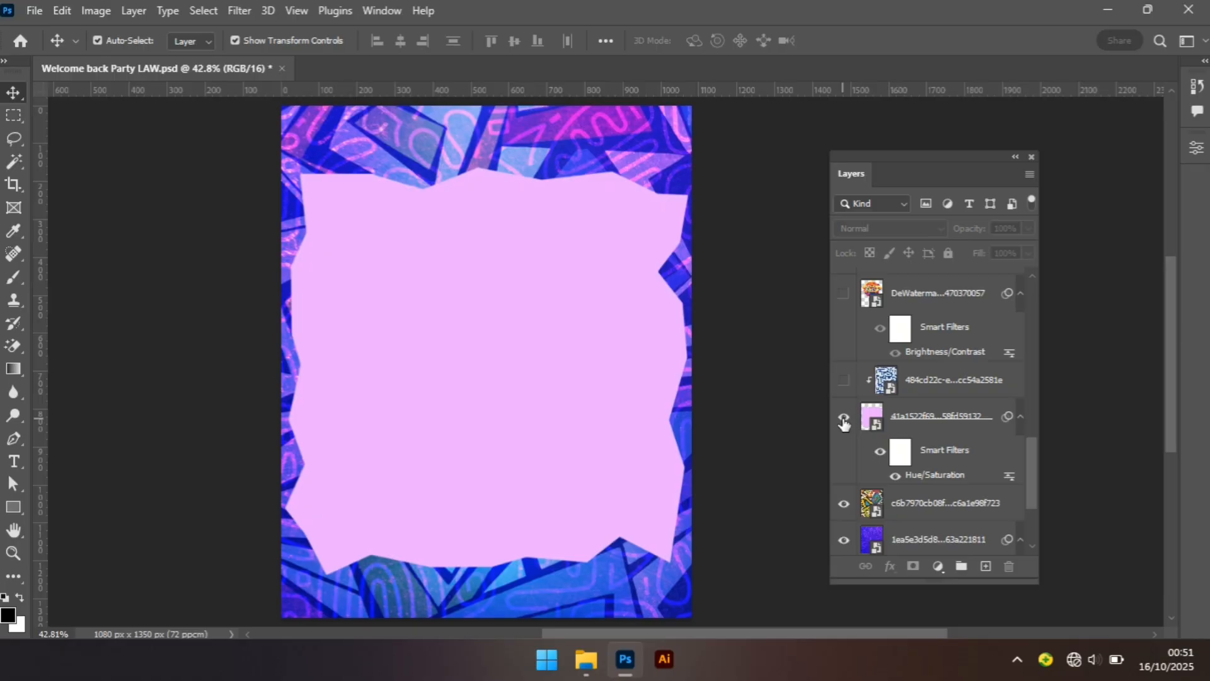
Toggle the frame layer's Hue/Saturation smart filter off and back on to compare its effect.
click(568, 413)
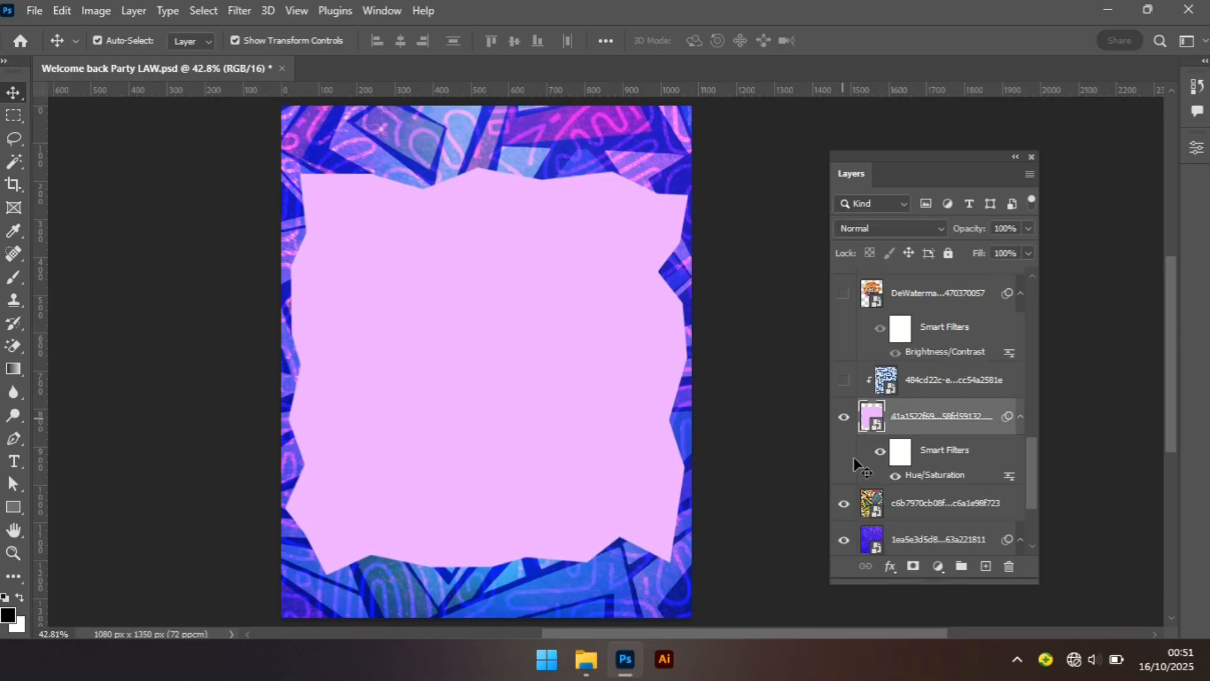
click(895, 476)
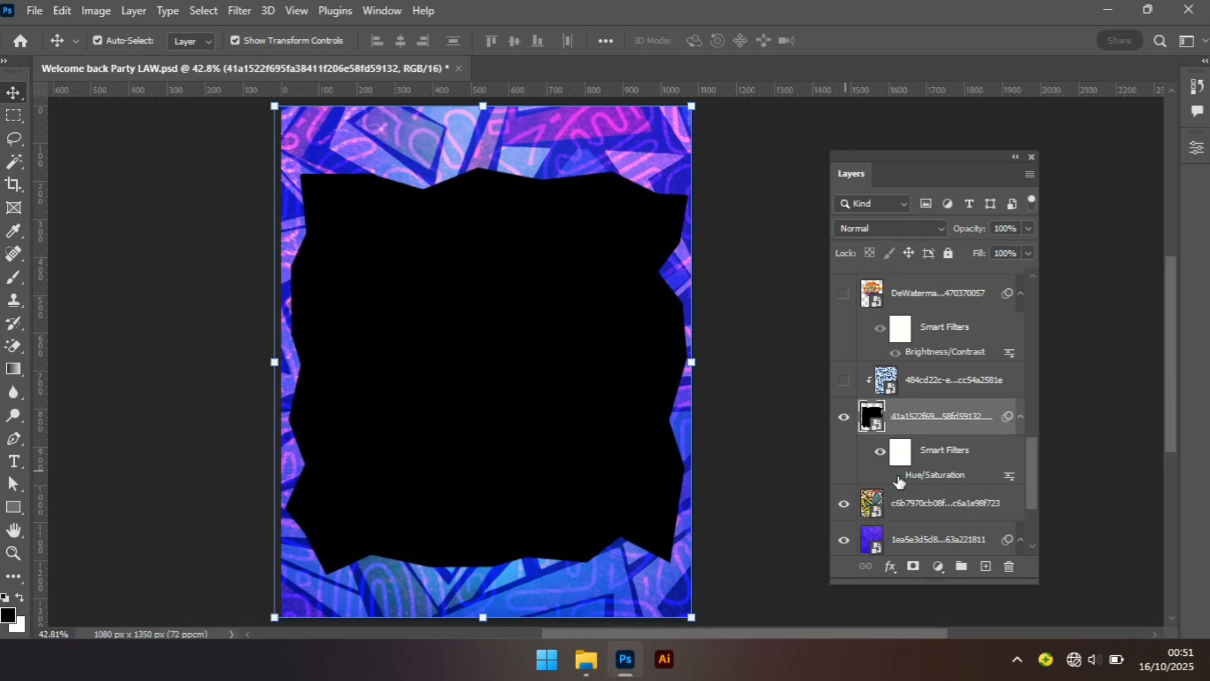
click(895, 476)
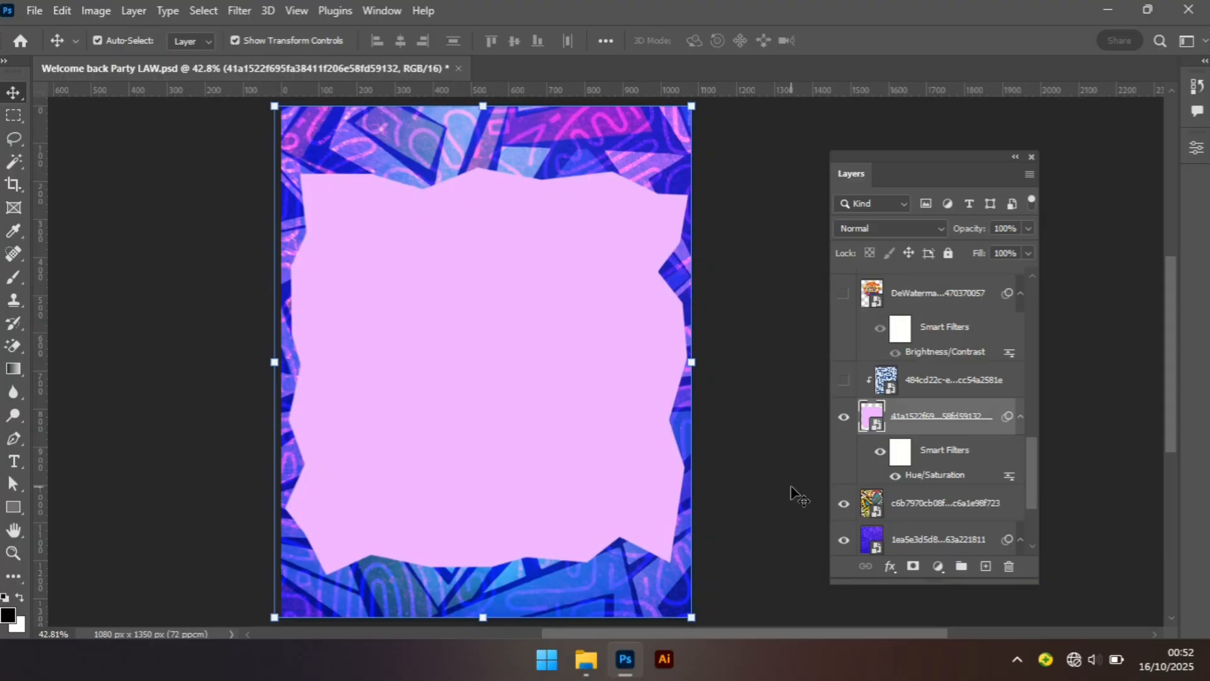
Show the 484cd22c pattern layer, trying Normal blend mode and 100% opacity on it before undoing both changes.
click(844, 381)
click(964, 388)
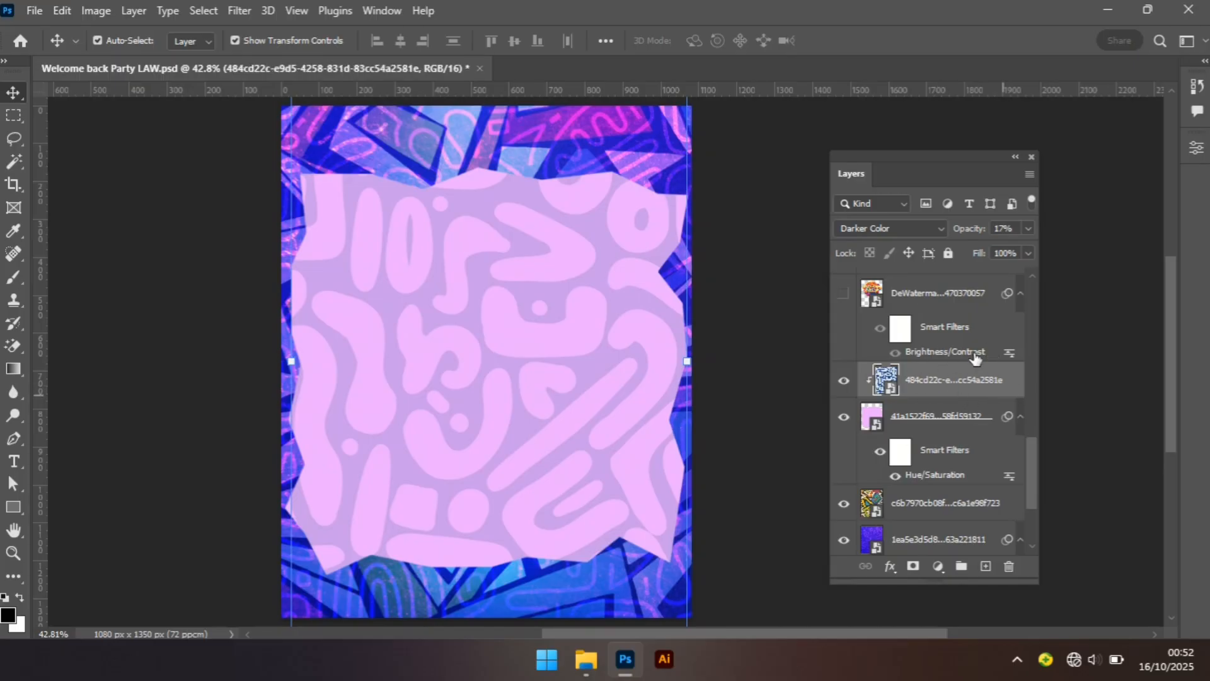
click(918, 228)
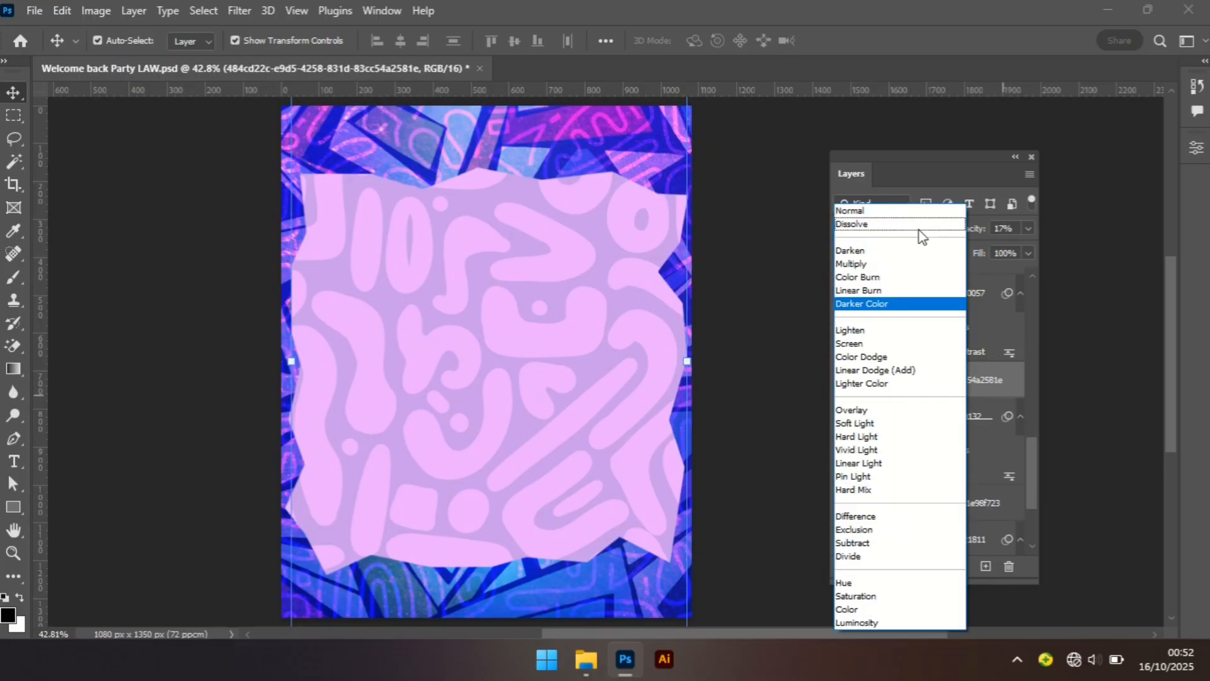
click(871, 210)
click(1027, 230)
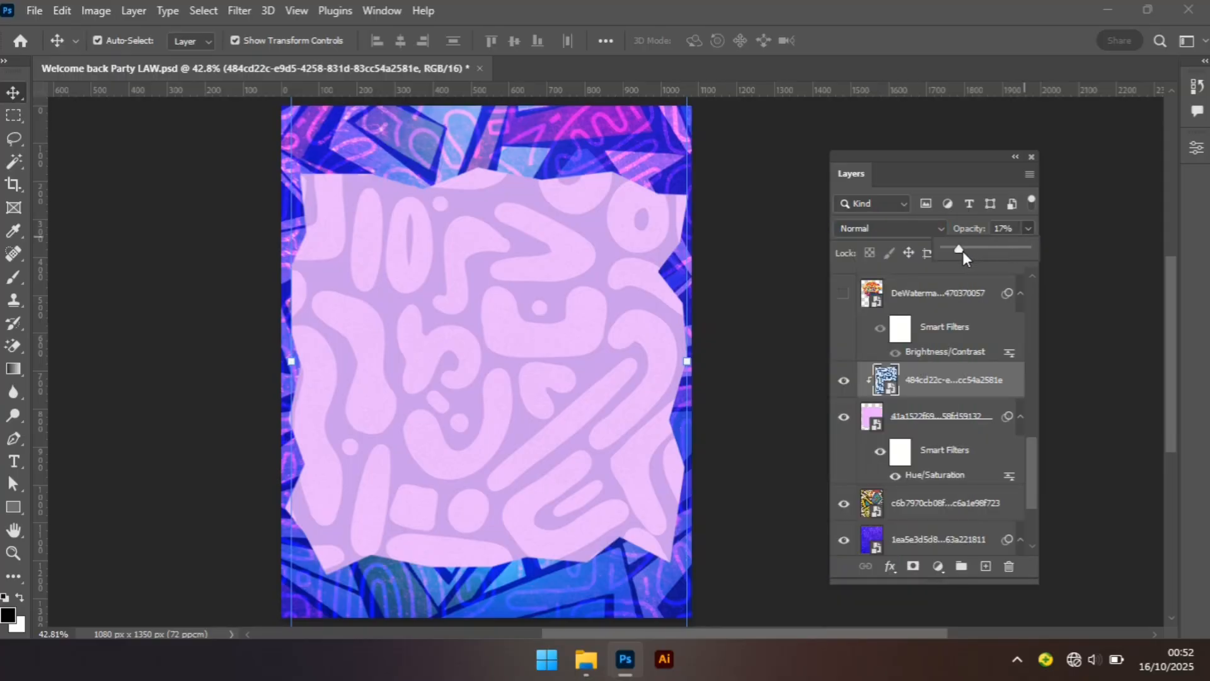
drag(959, 250, 1026, 249)
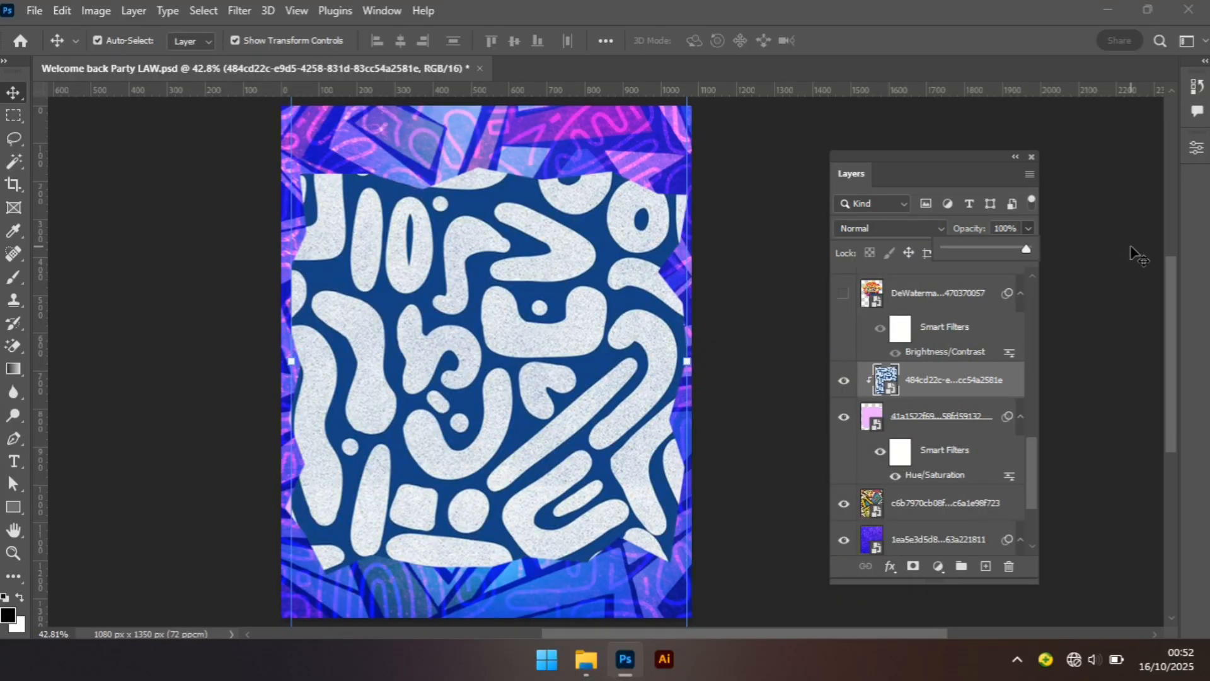
ctrl+click(1062, 246)
key(ctrl+z)
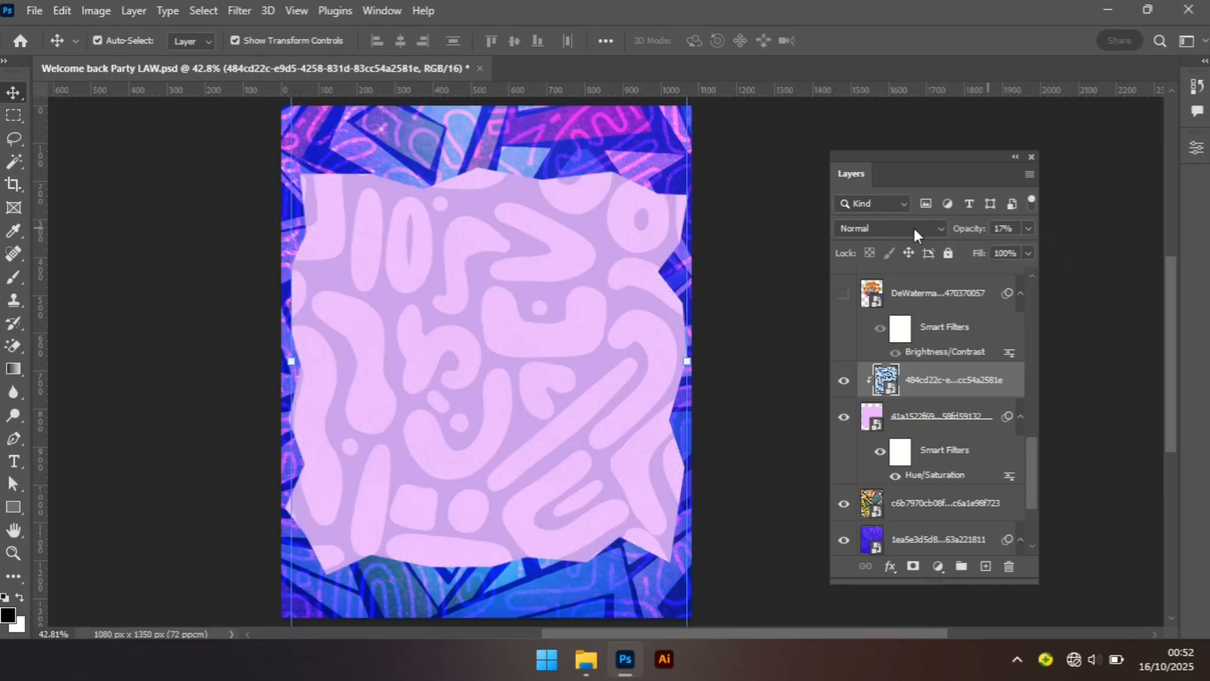
scroll(913, 225, down, 6)
key(ctrl+z)
click(725, 435)
Show the DeWatermark 'Welcome Back' title layer and toggle its Brightness/Contrast smart filter off and back on.
click(844, 293)
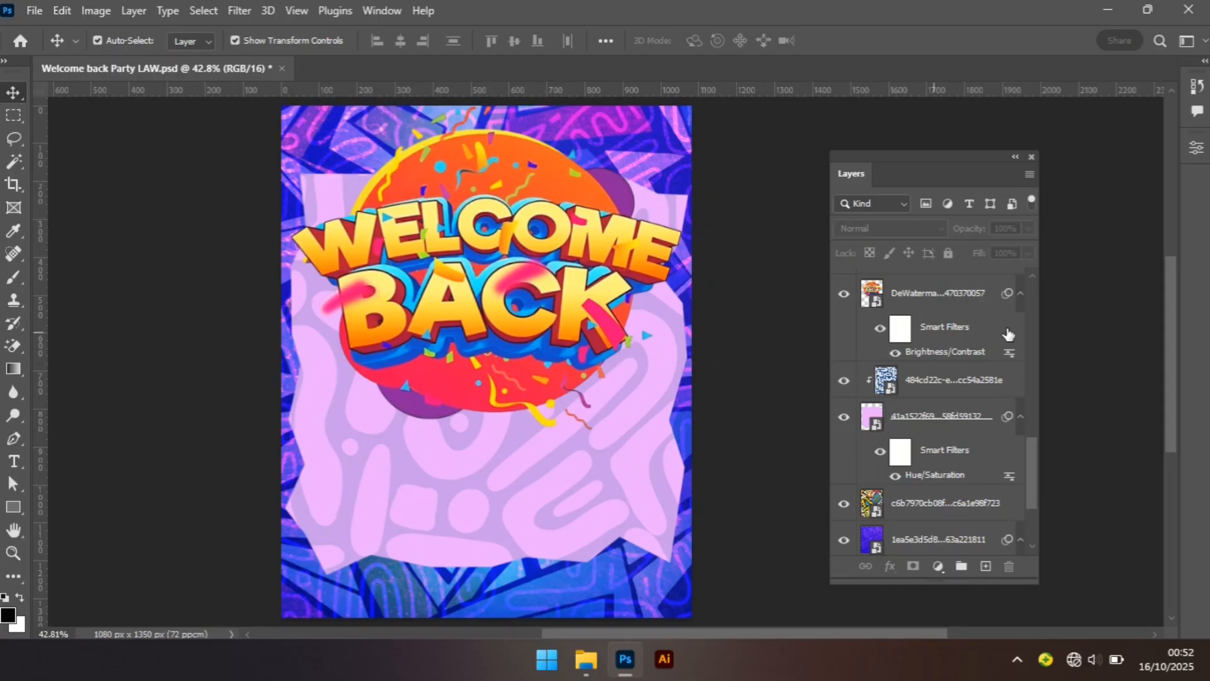
click(895, 353)
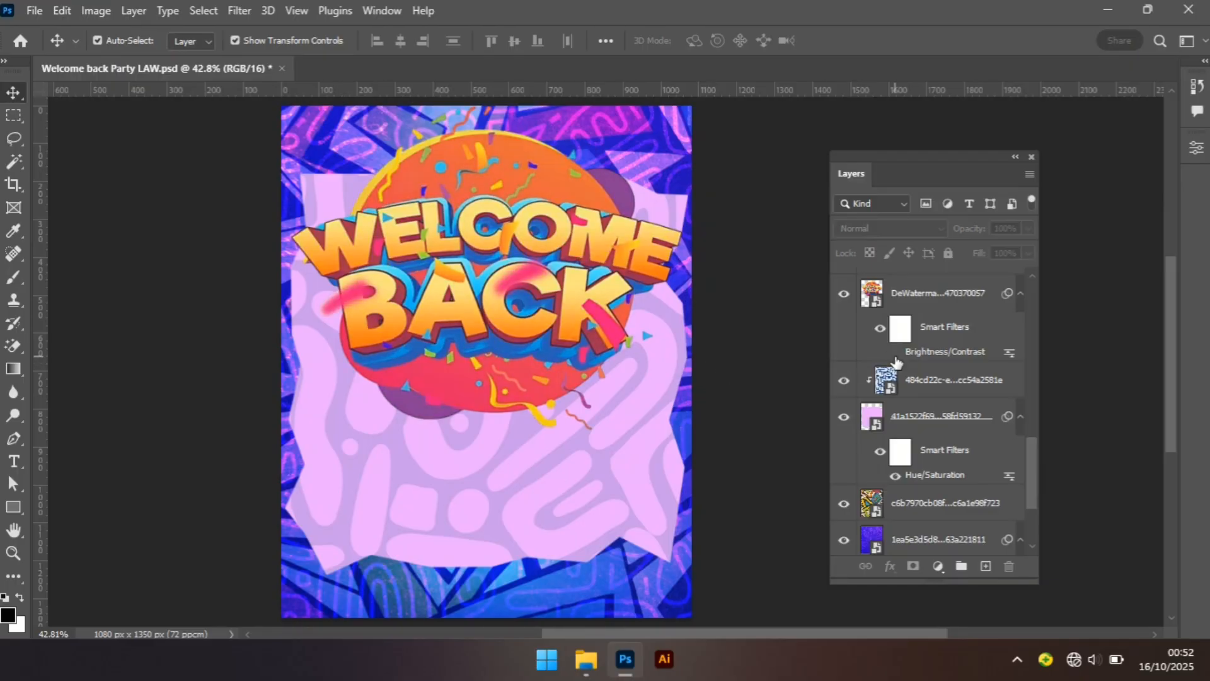
click(895, 356)
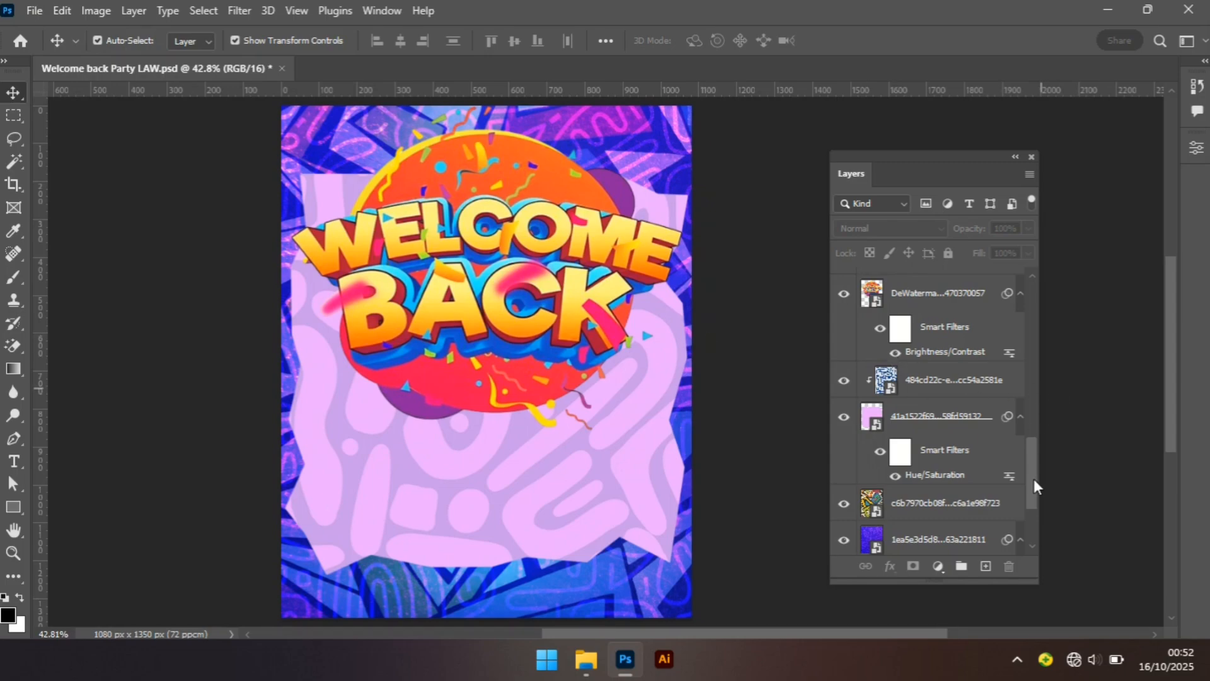
Show the Hangout text layer.
drag(1031, 482, 1033, 436)
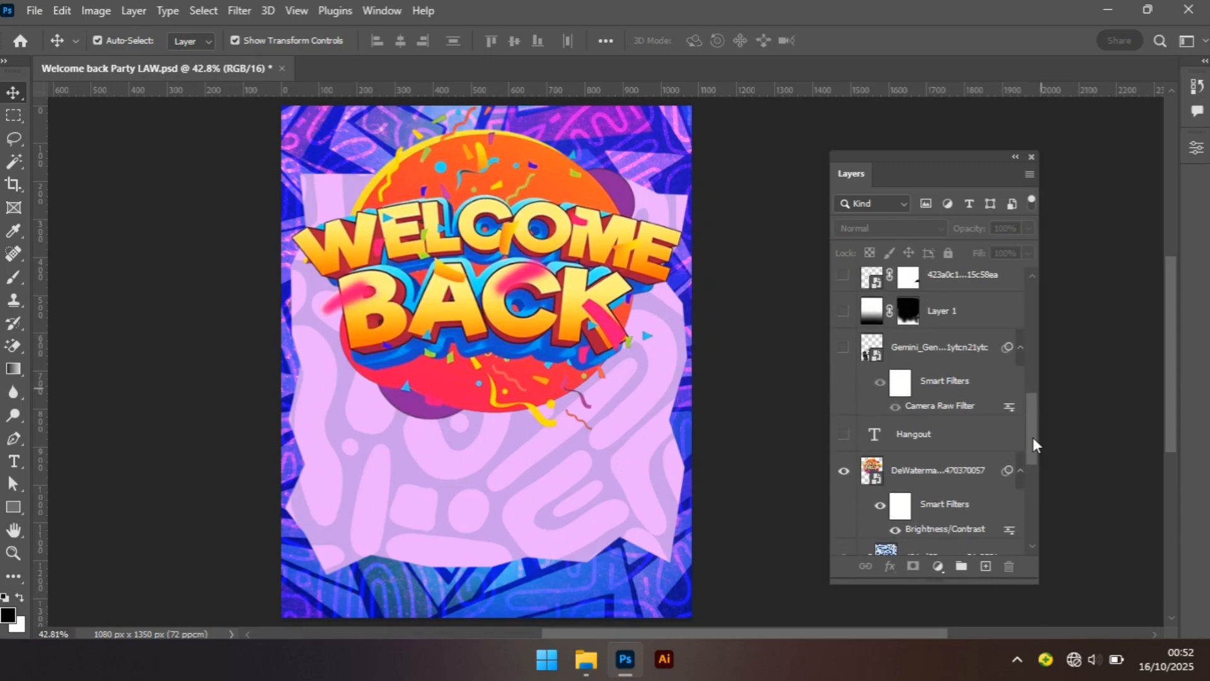
click(843, 434)
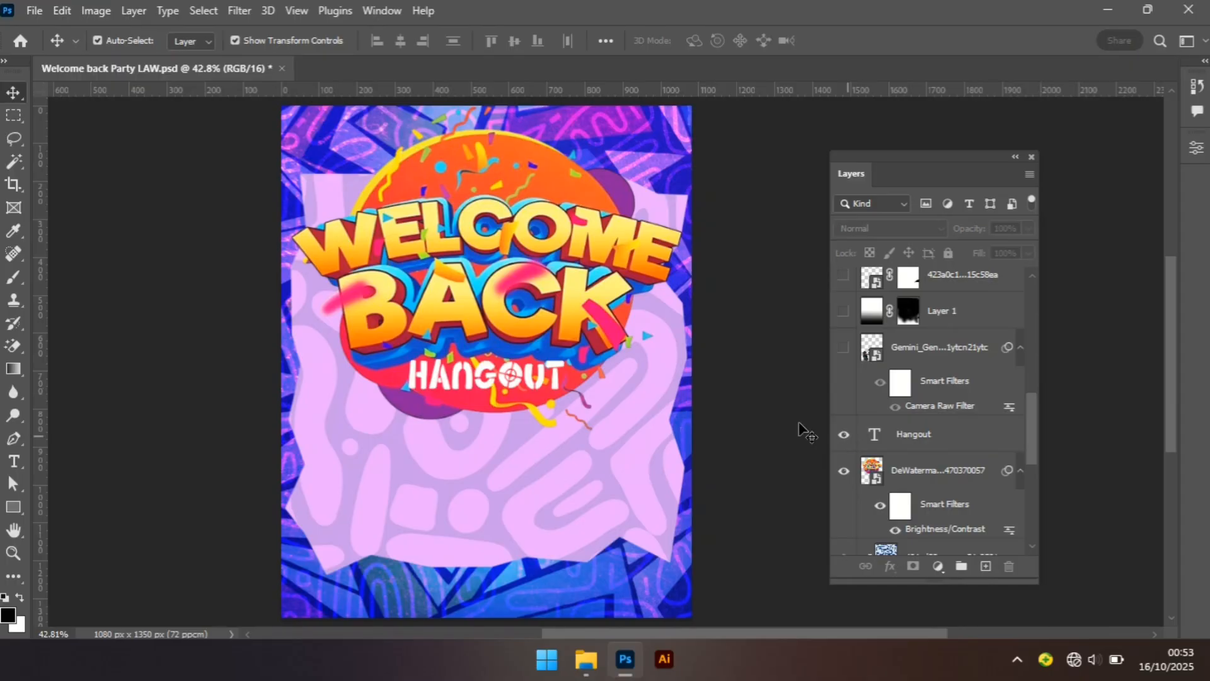
Show the Gemini photo layer of the three people and select it on the canvas.
click(844, 353)
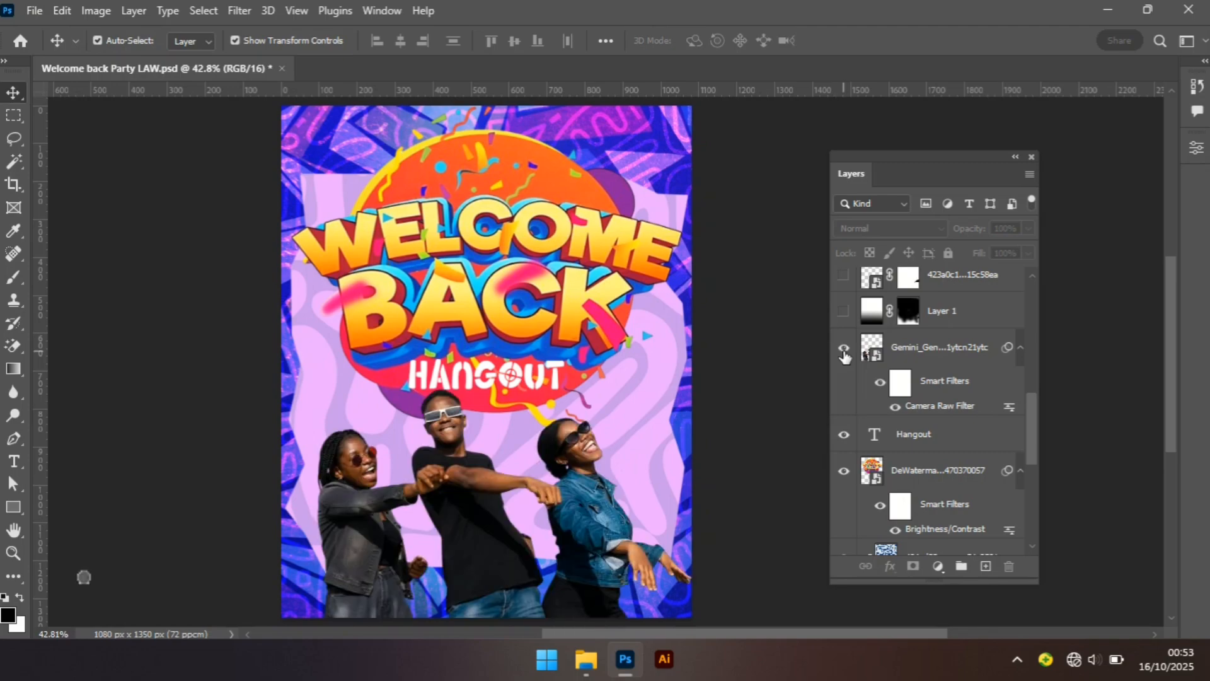
click(597, 482)
click(531, 565)
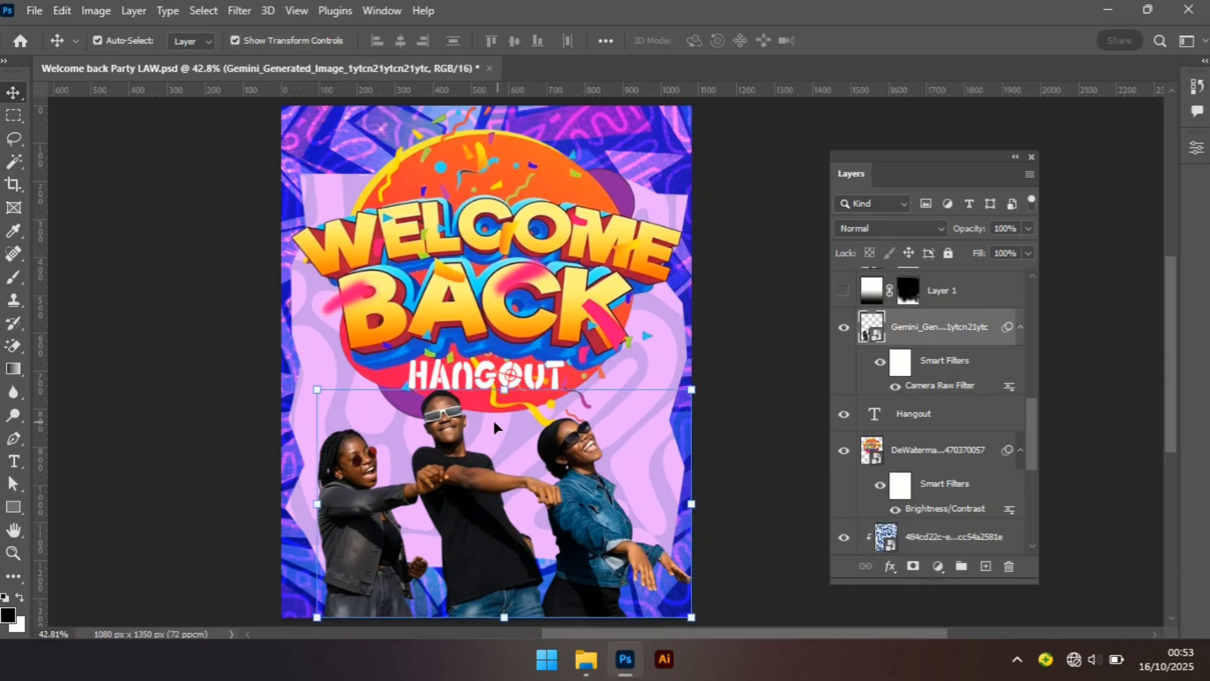
click(785, 538)
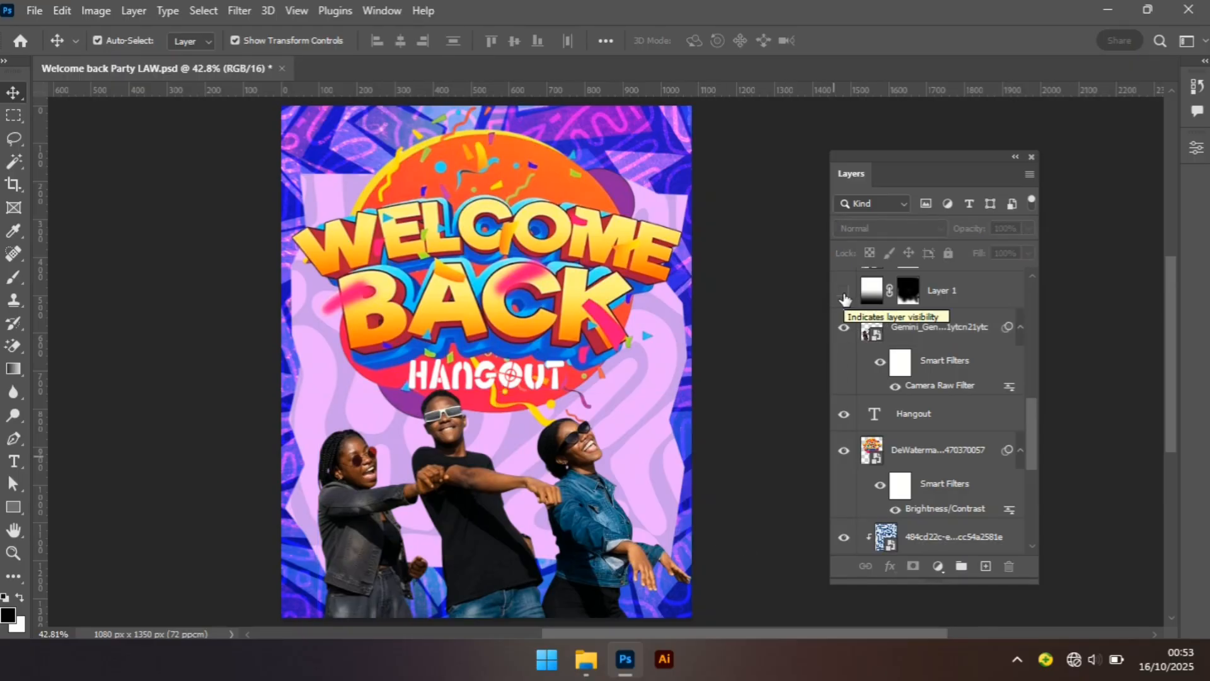
Show the gradient Layer 1 and the 423a0c1 boombox layer.
click(845, 298)
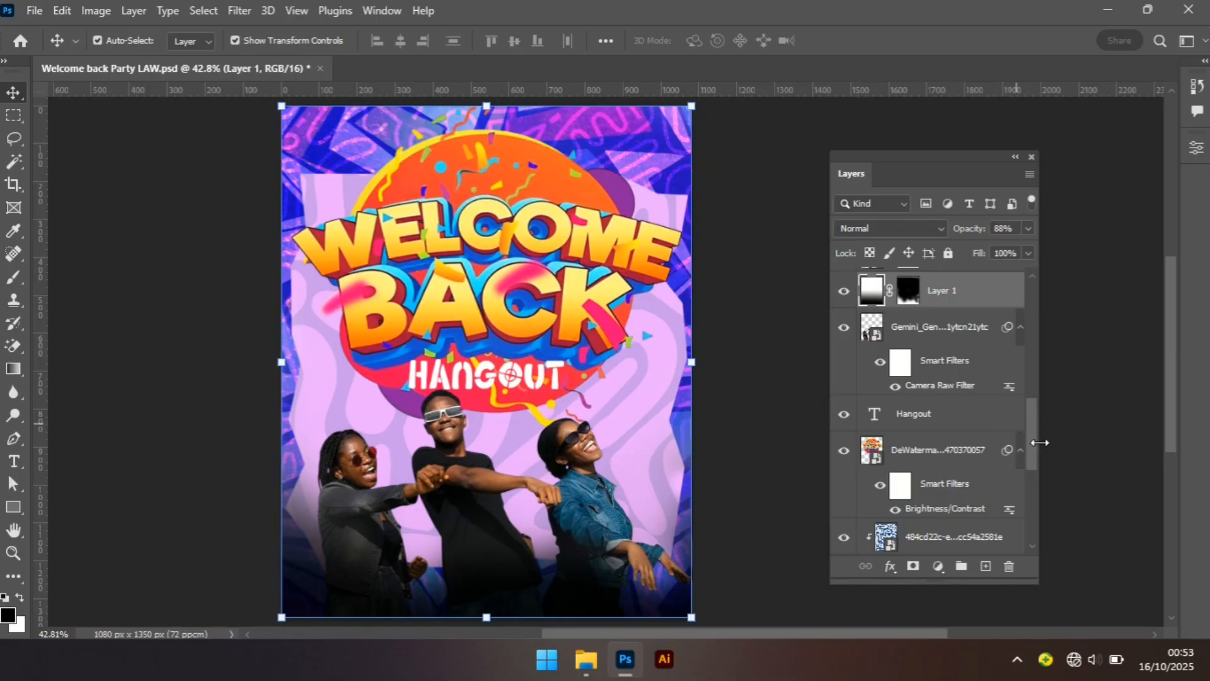
drag(1031, 448, 1034, 411)
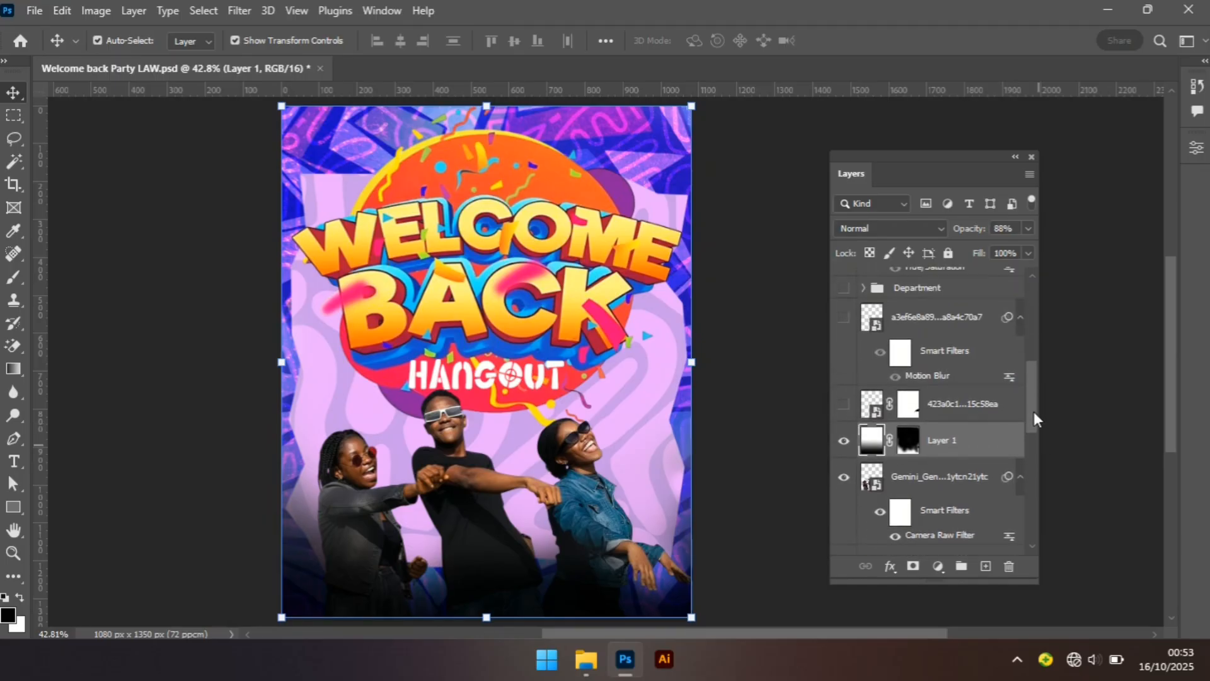
click(844, 404)
click(843, 407)
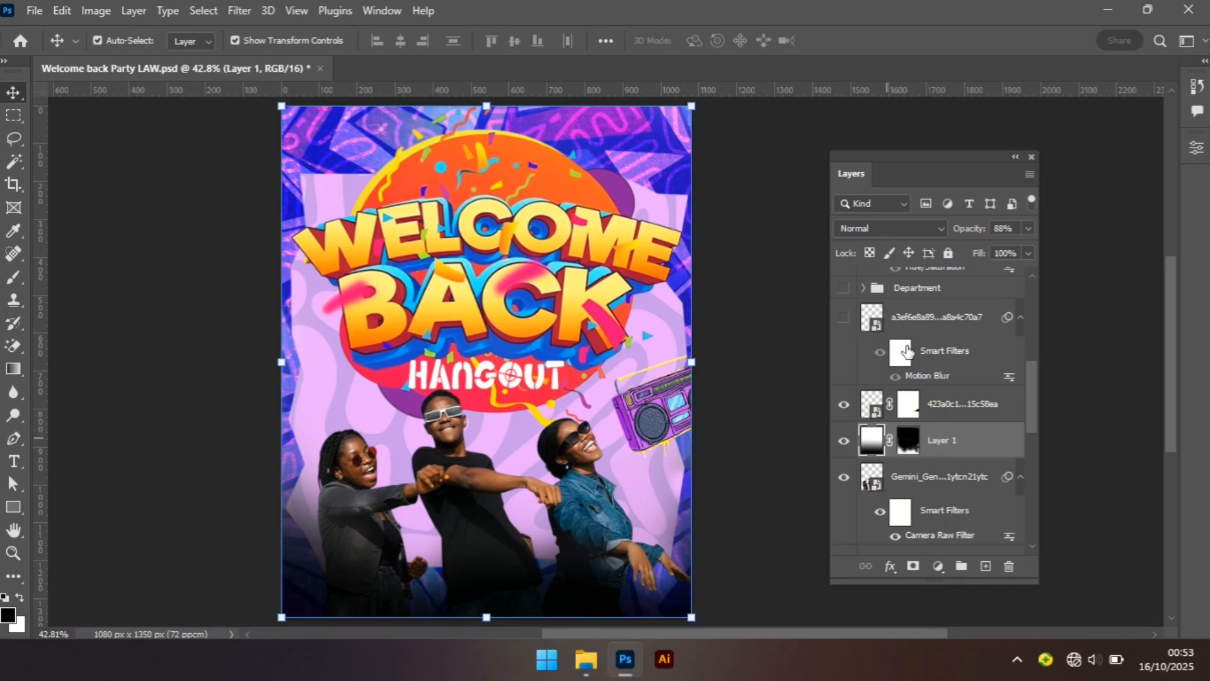
Select the boombox on the canvas and show the a3ef6e8a Motion Blur layer above it.
click(649, 421)
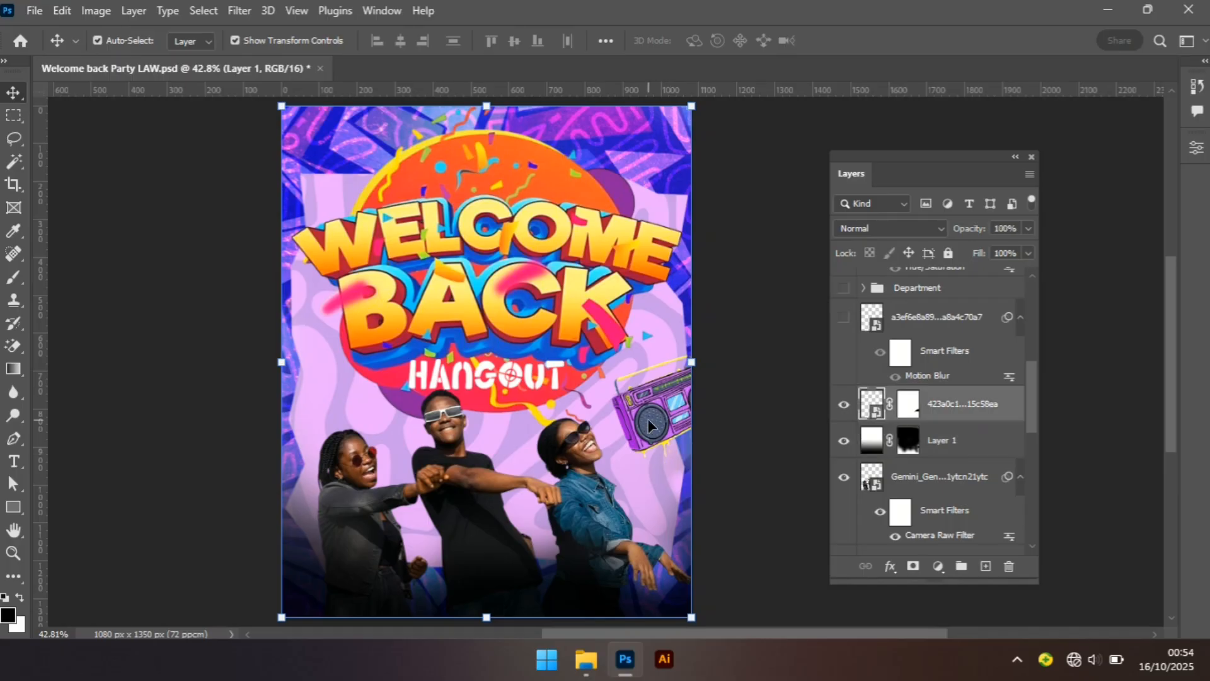
click(844, 320)
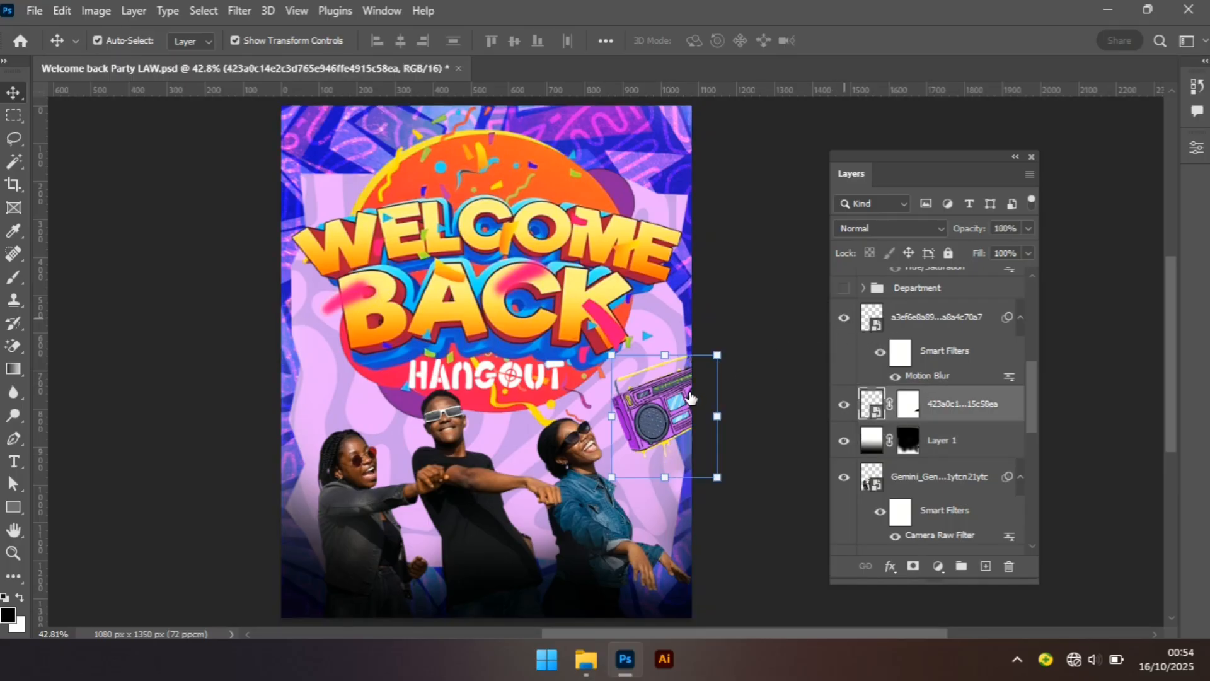
click(666, 411)
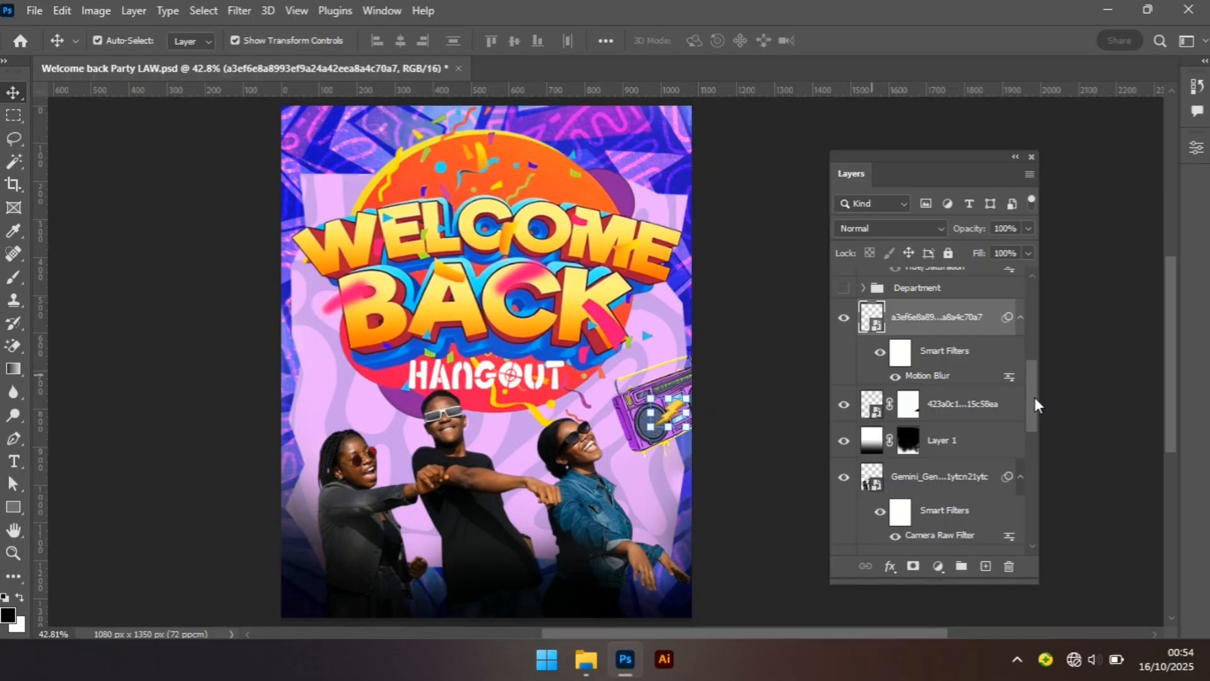
Show and select the Department group containing the university logo.
drag(1034, 397, 1035, 362)
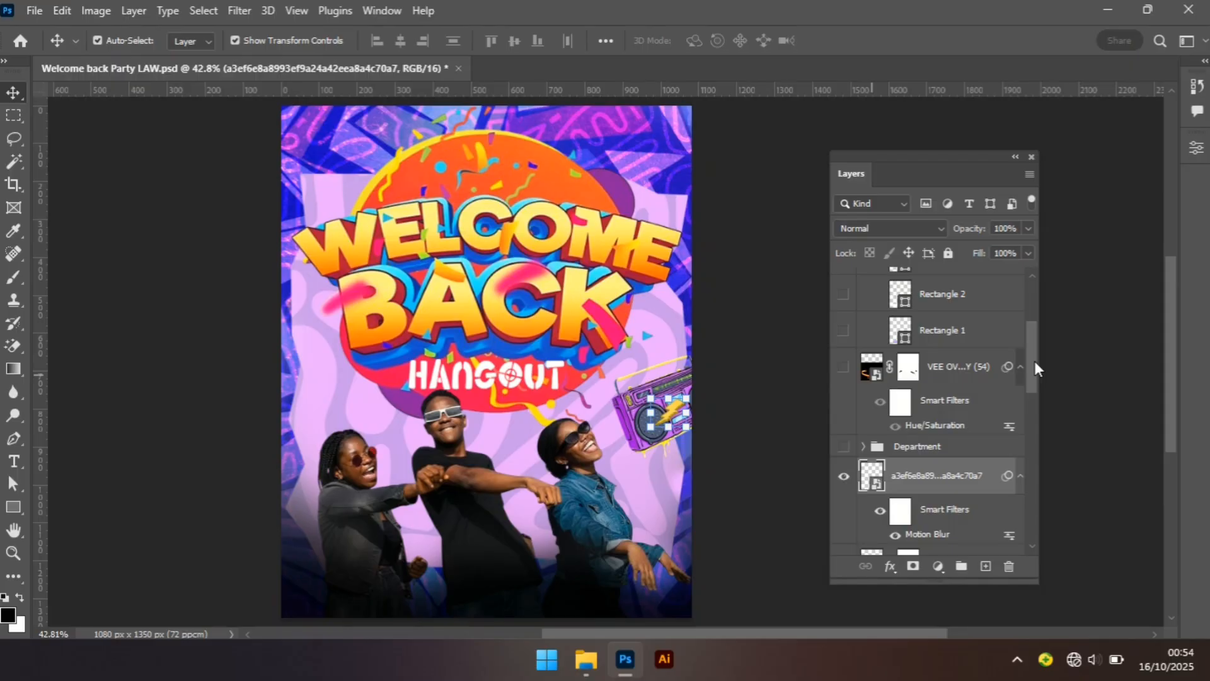
click(843, 446)
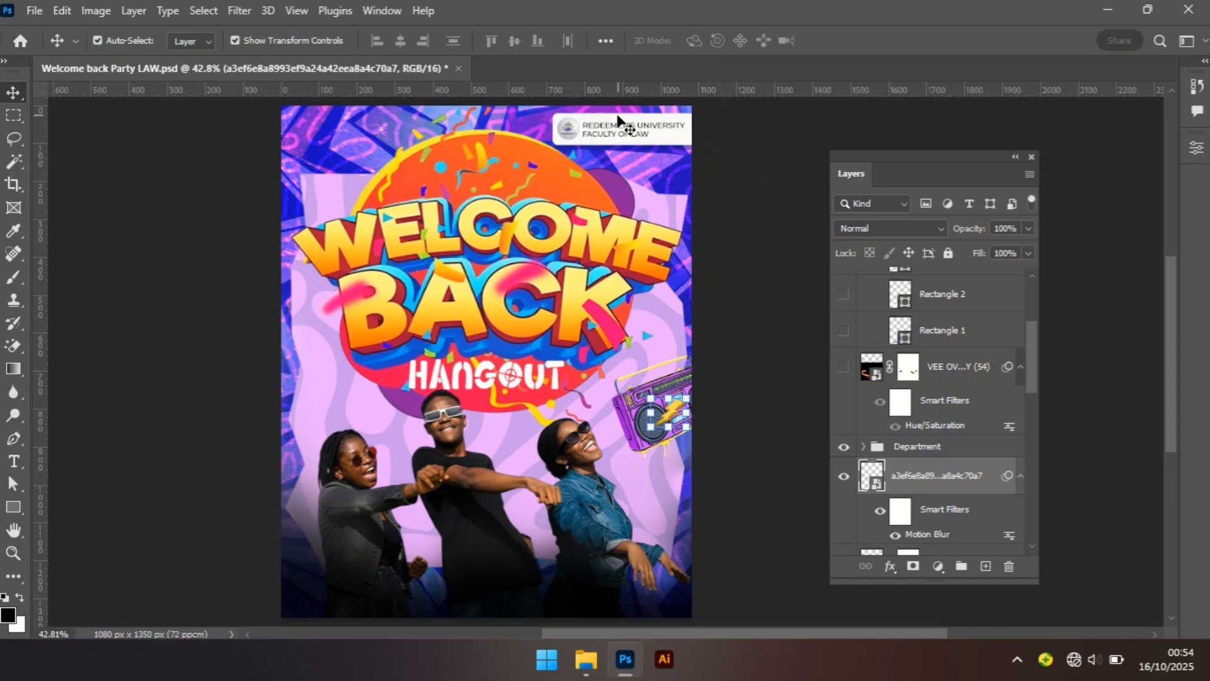
click(958, 448)
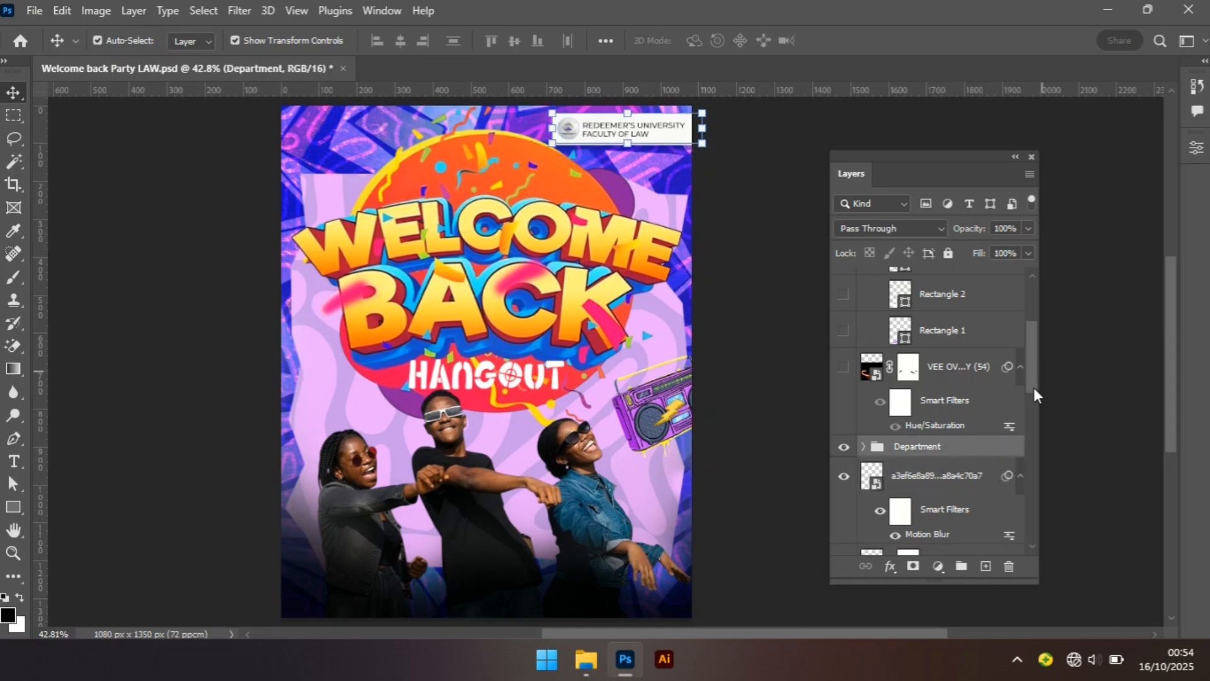
Show the VEE OVERLAY light-streak layer and set its blend mode to Screen.
drag(1033, 388, 1035, 371)
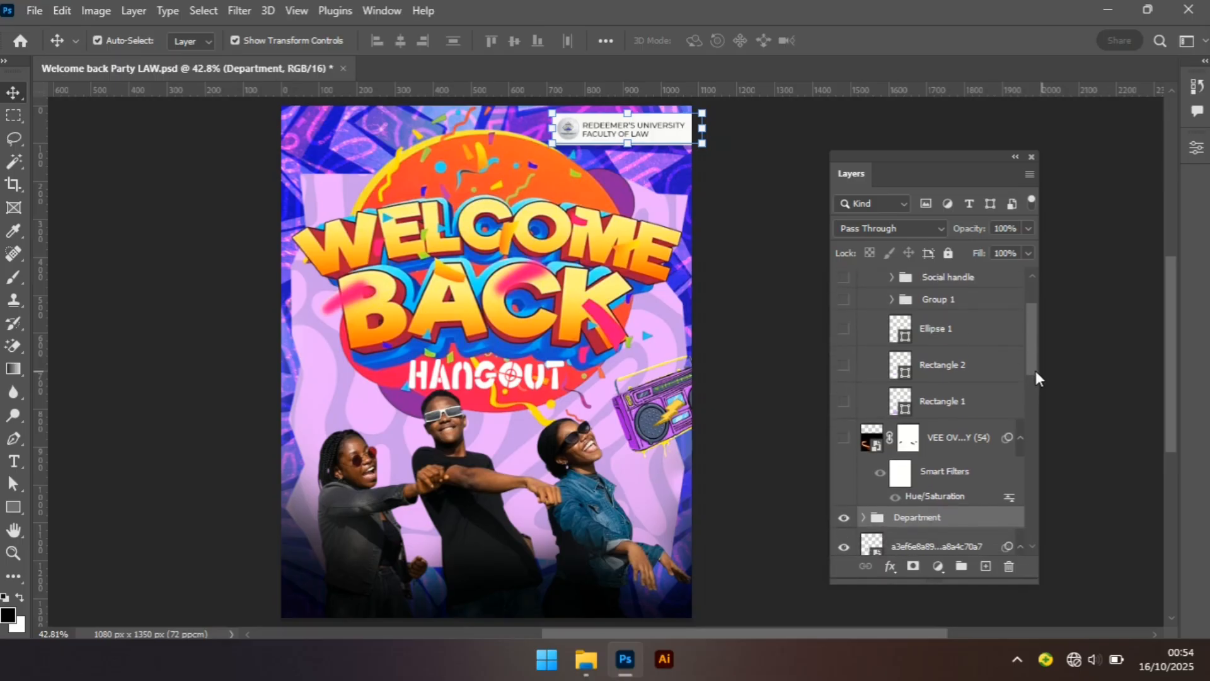
click(843, 439)
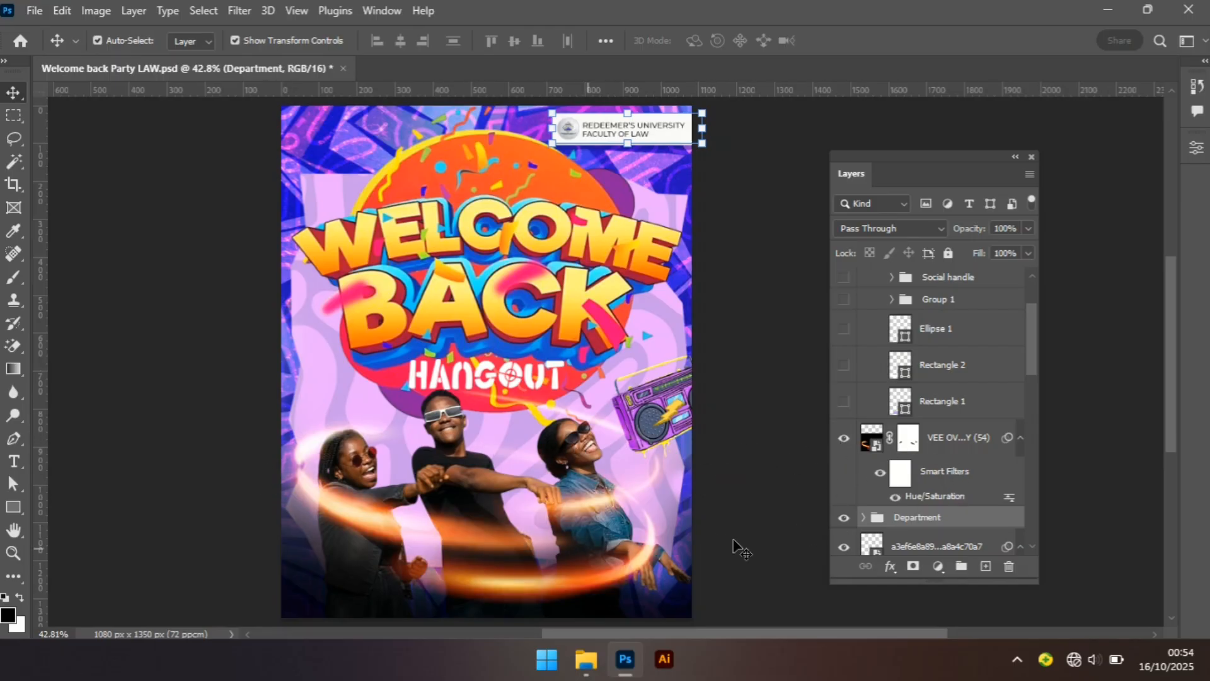
click(935, 440)
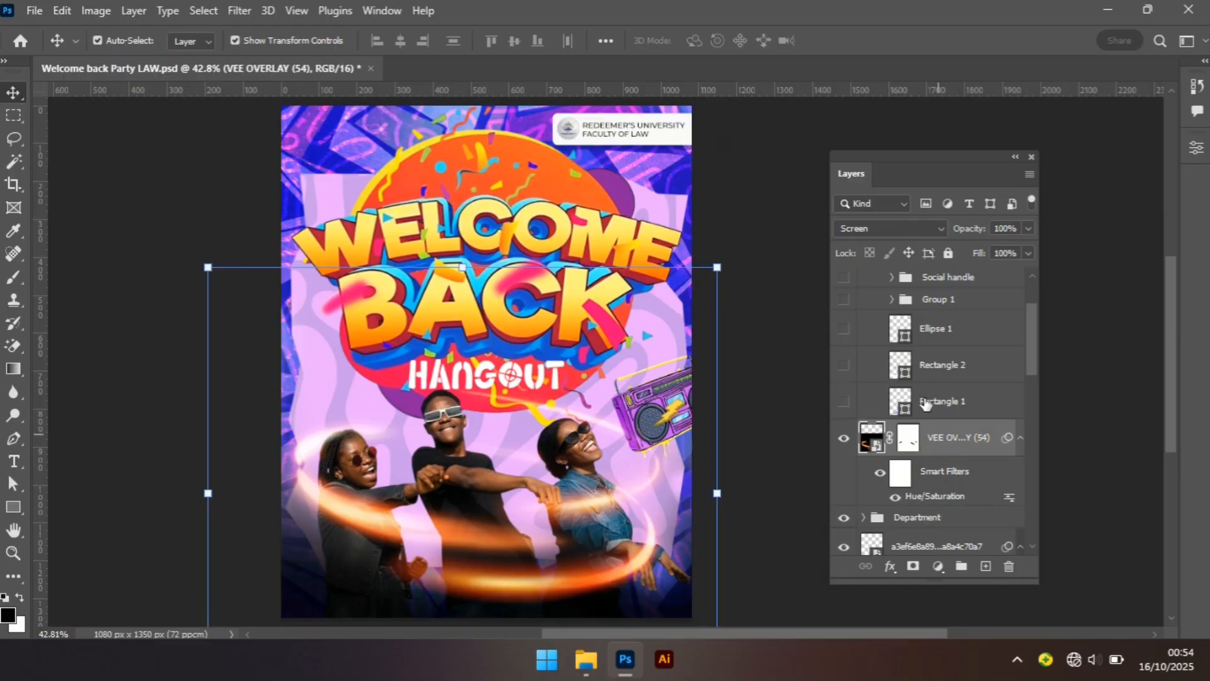
click(910, 230)
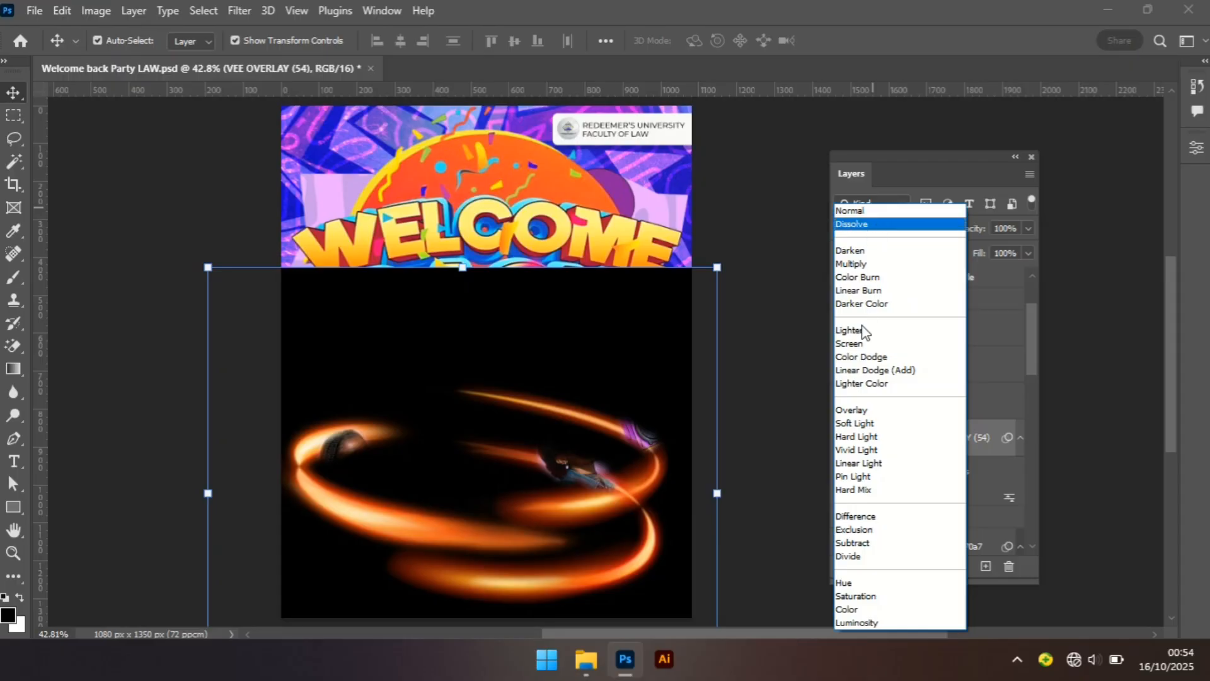
click(862, 345)
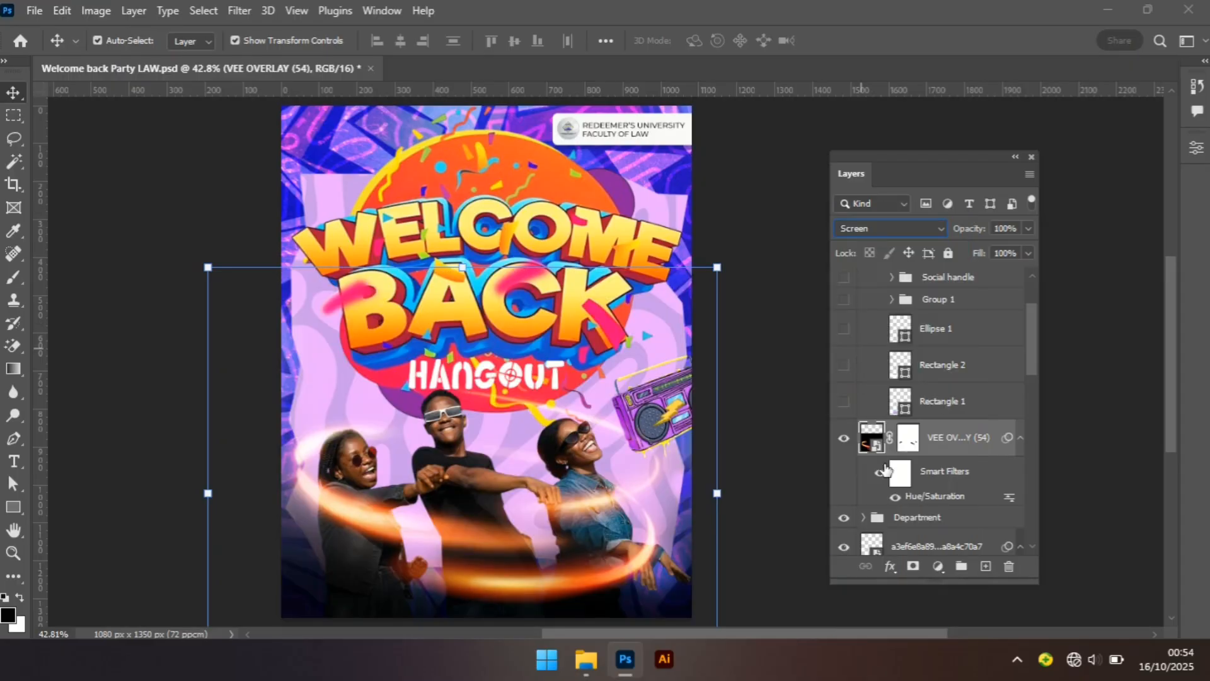
click(895, 498)
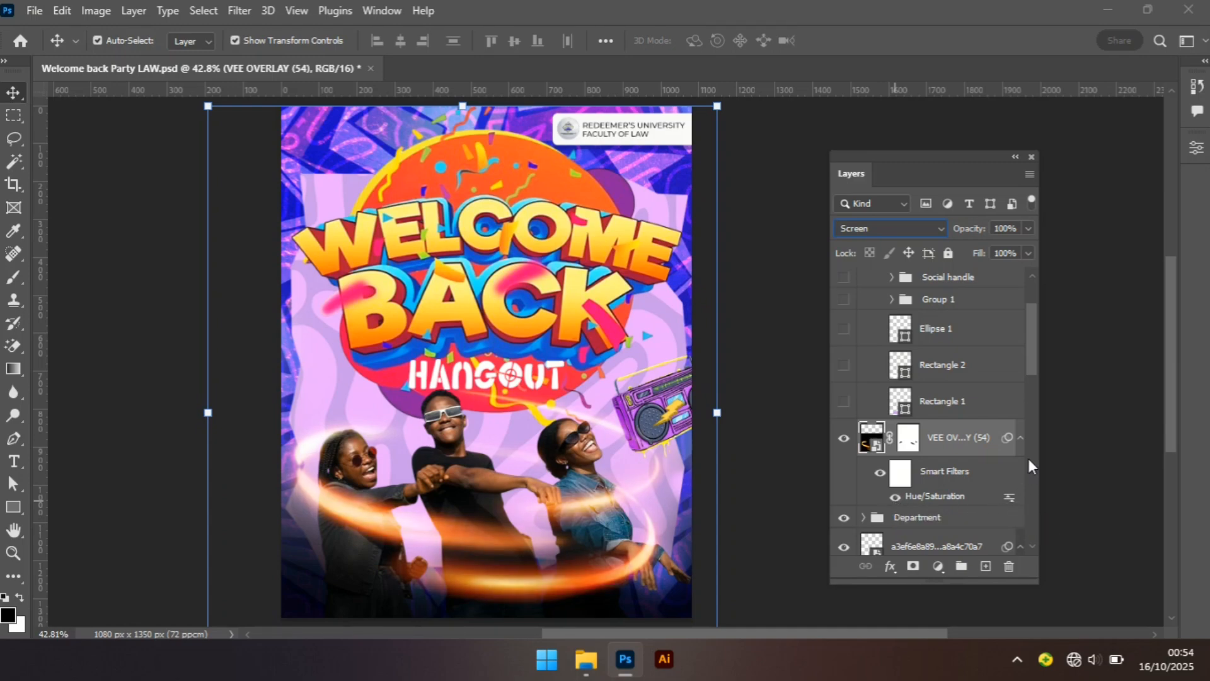
Show the Rectangle 1, Rectangle 2, Ellipse 1 and Group 1 venue layers.
click(844, 402)
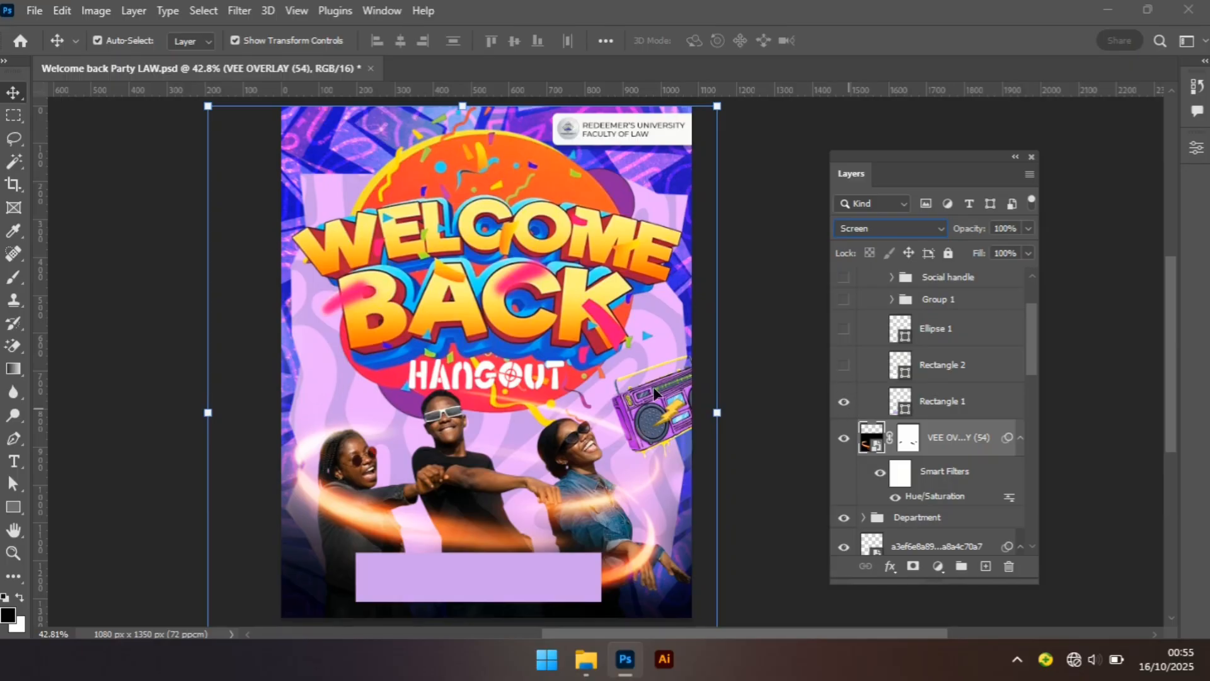
click(844, 365)
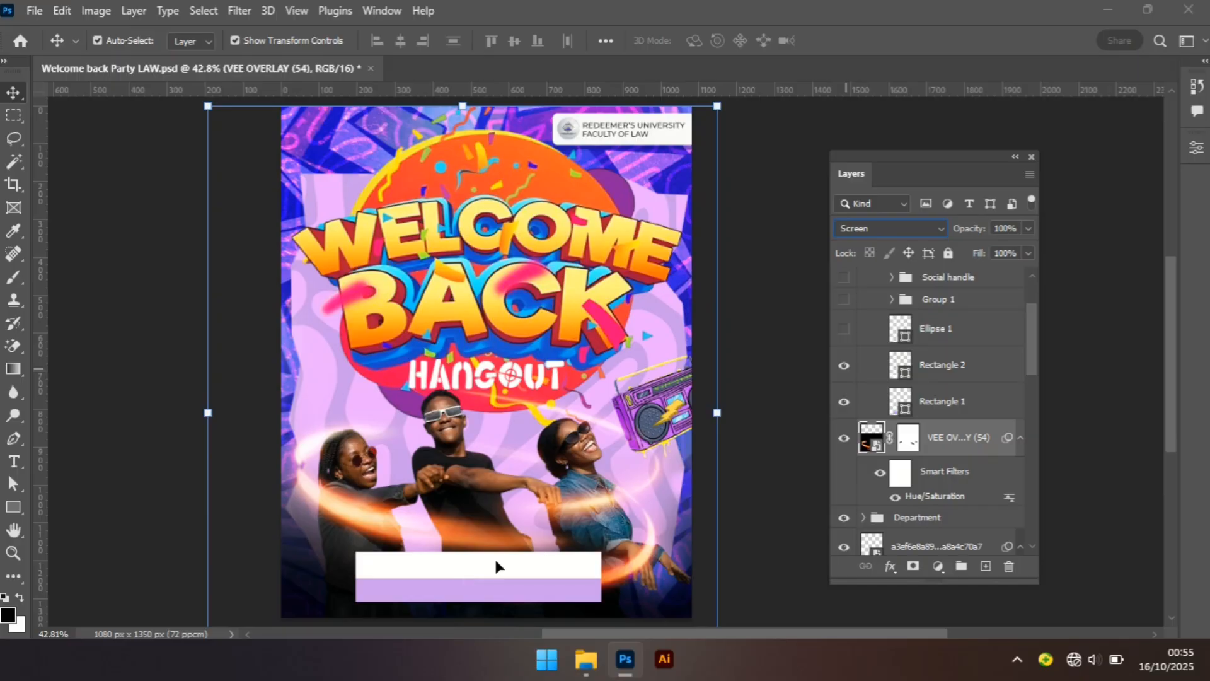
click(843, 333)
click(845, 300)
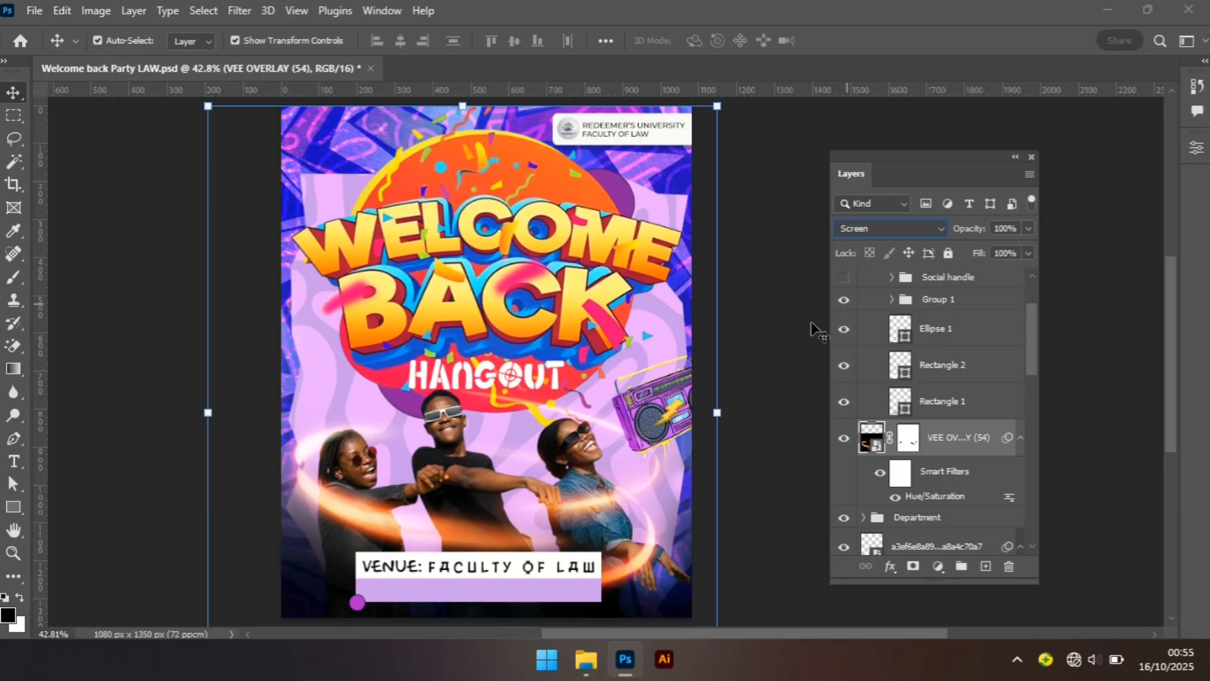
Select the venue text on the canvas and collapse Group 1 in the layers list.
click(558, 571)
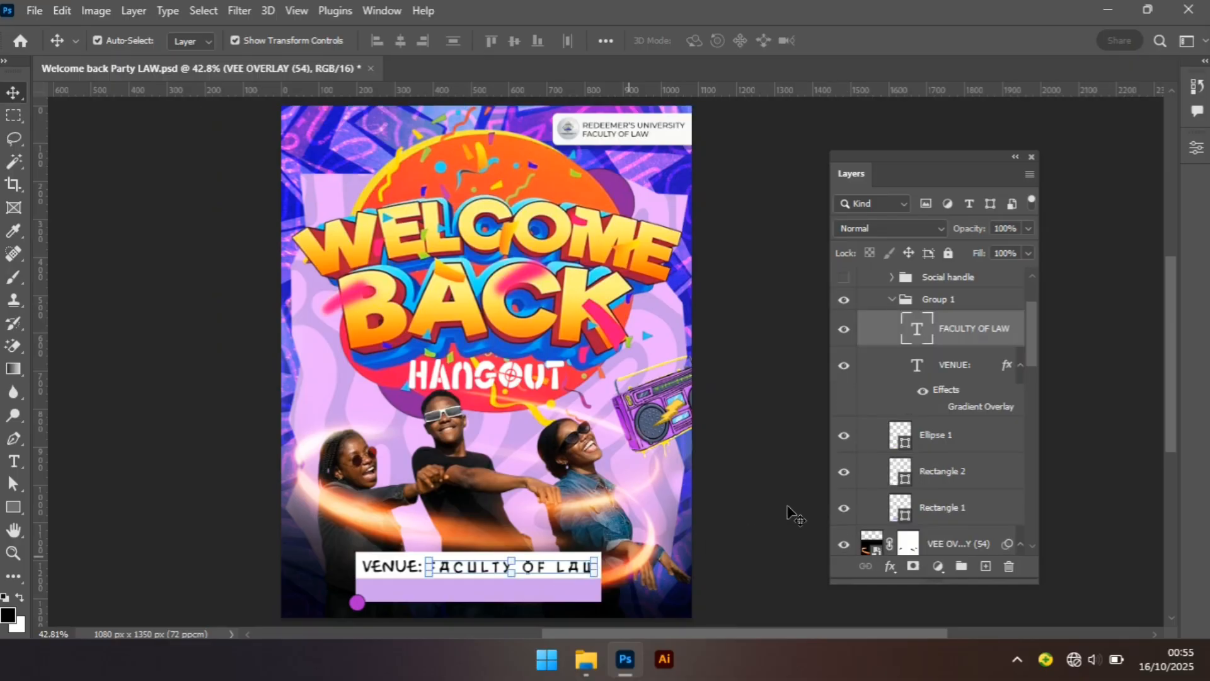
click(885, 301)
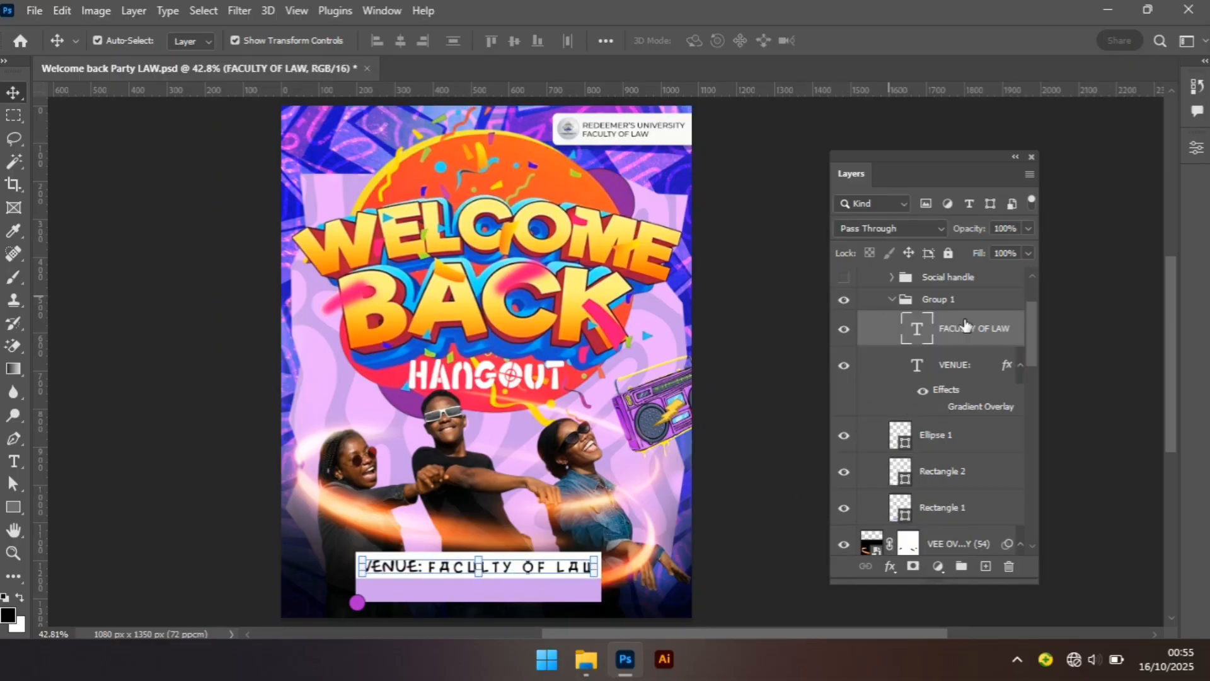
click(891, 299)
Show the Social handle group and the Date group.
click(843, 278)
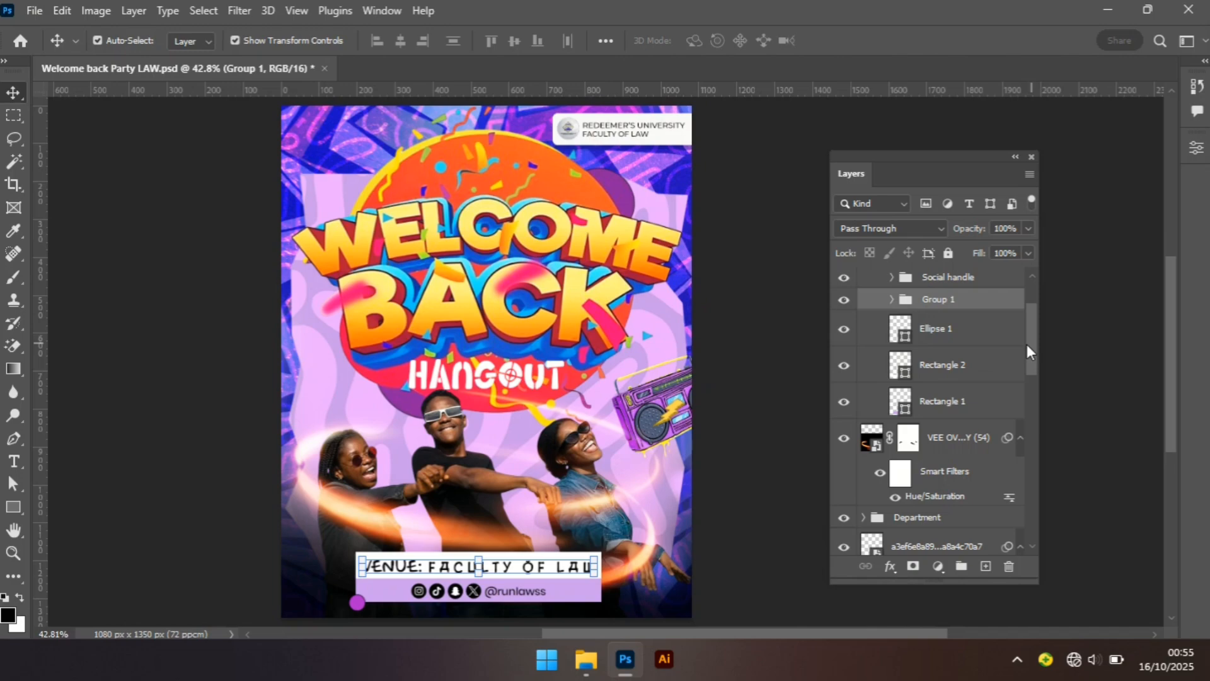
drag(1027, 344, 1025, 318)
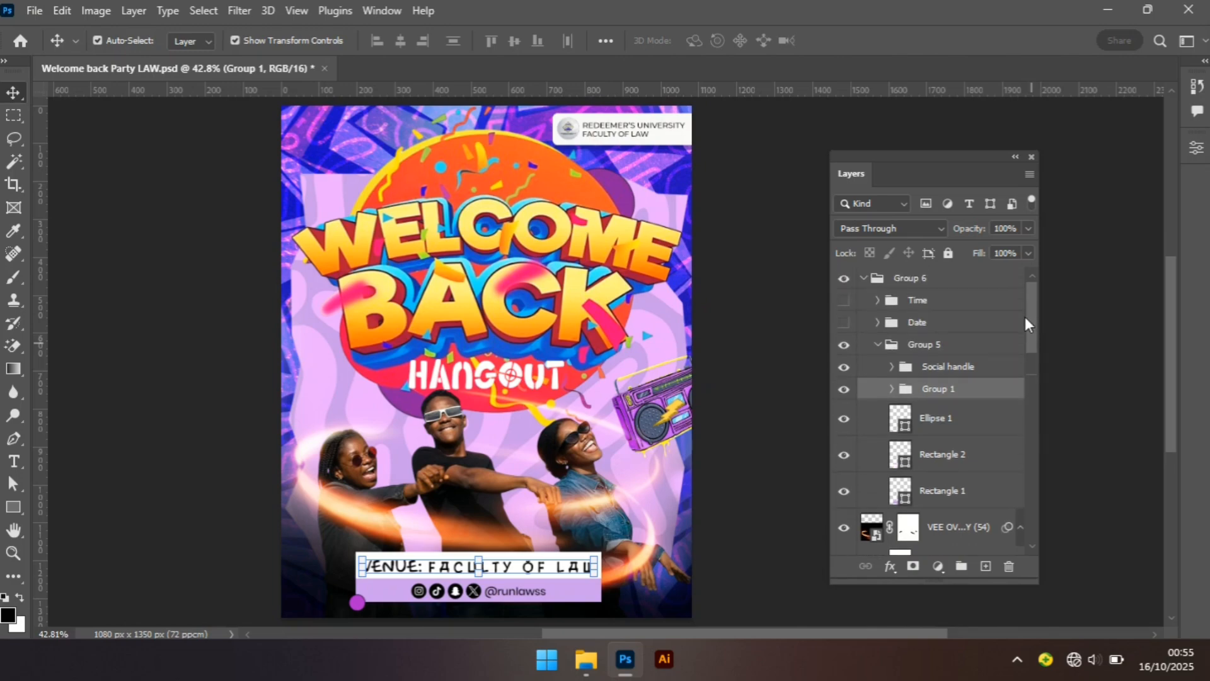
click(845, 323)
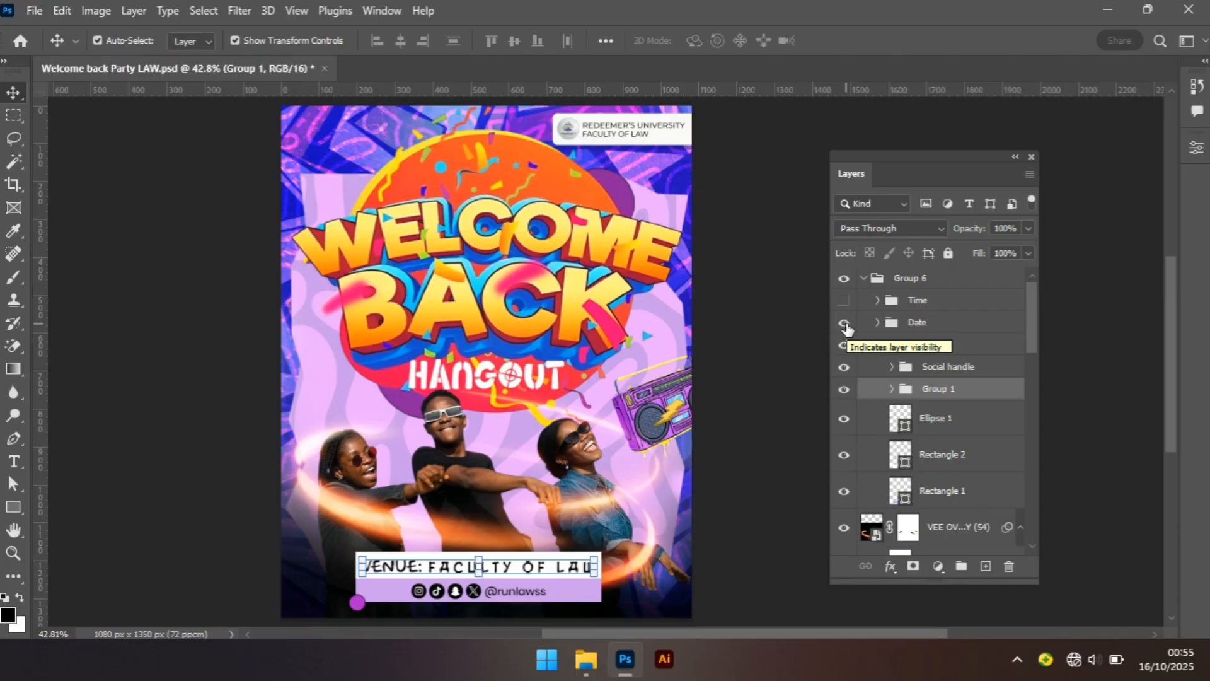
Expand the Date group and show its Group 7 layer to reveal the event date.
click(880, 323)
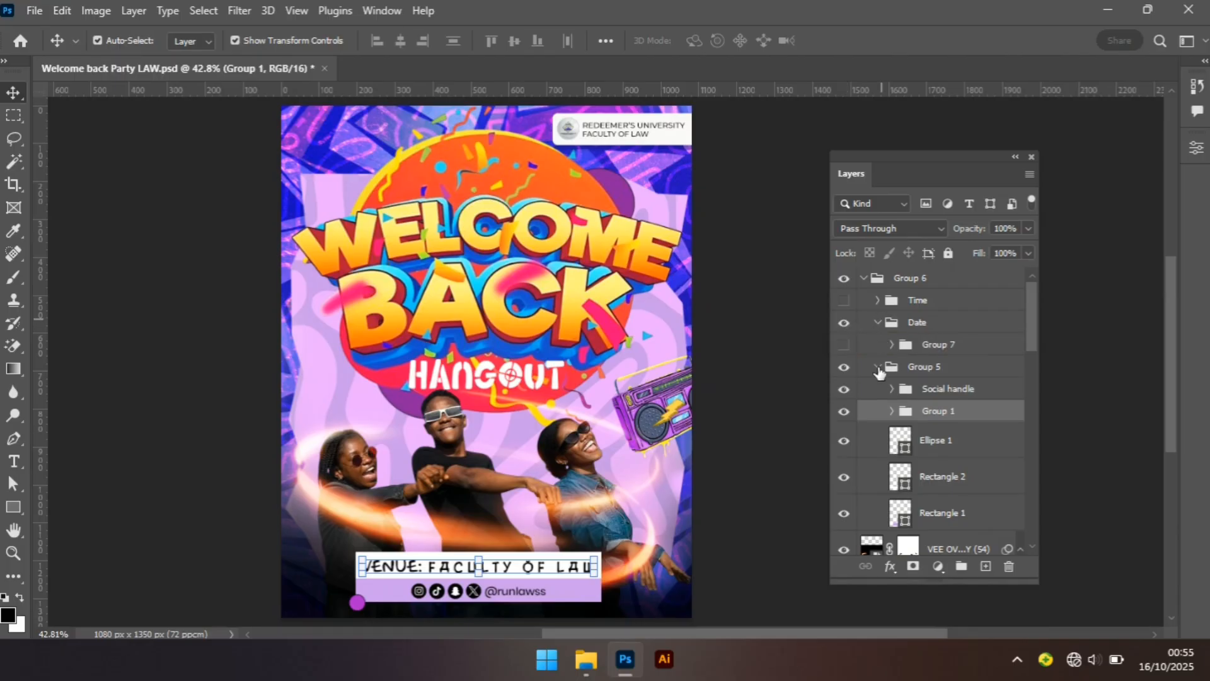
click(889, 348)
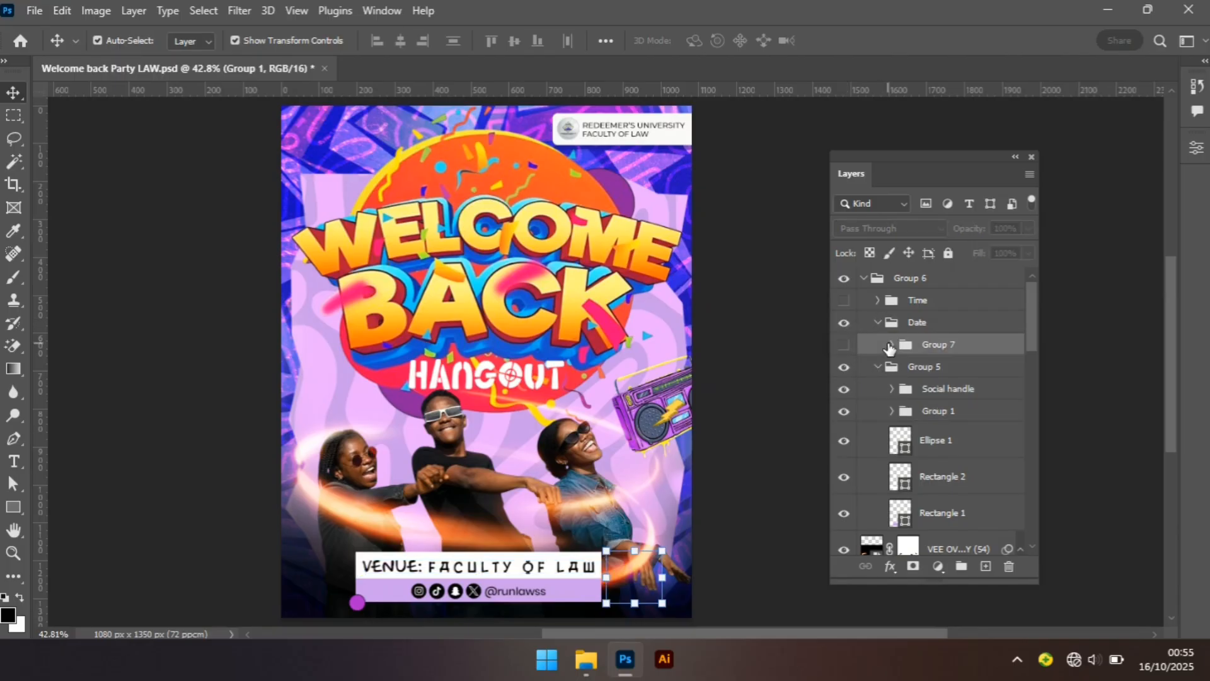
click(844, 346)
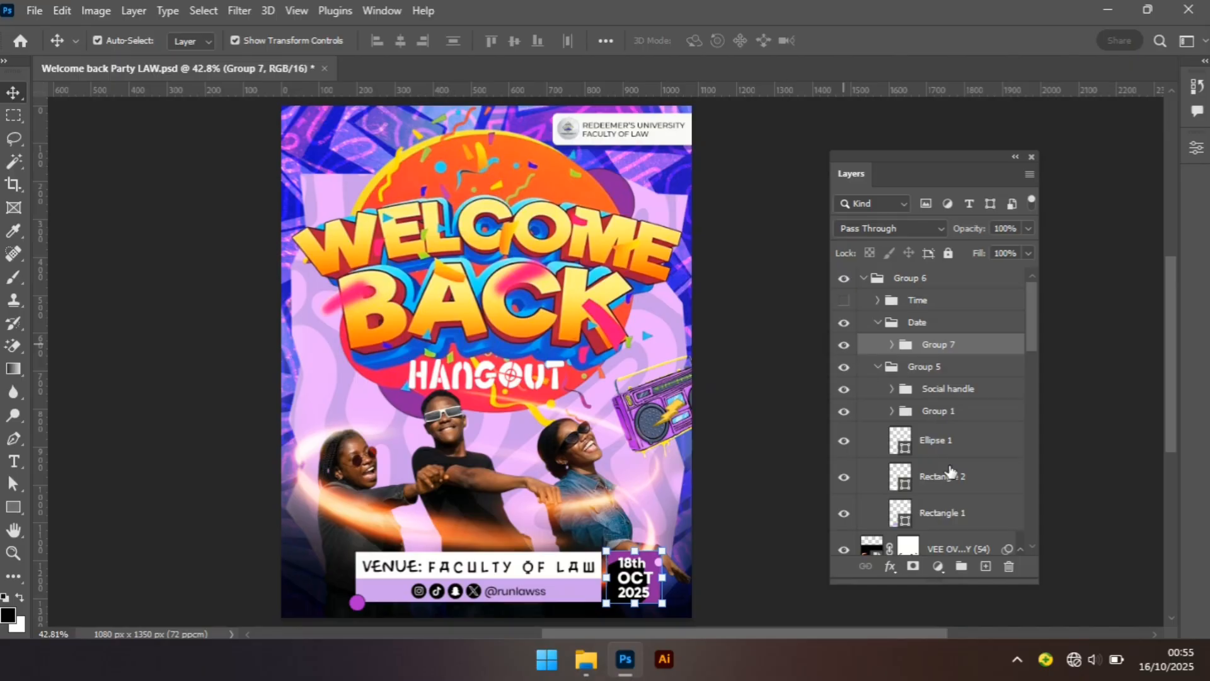
Show the Time group on the flyer and collapse Group 6 in the layers list.
click(750, 564)
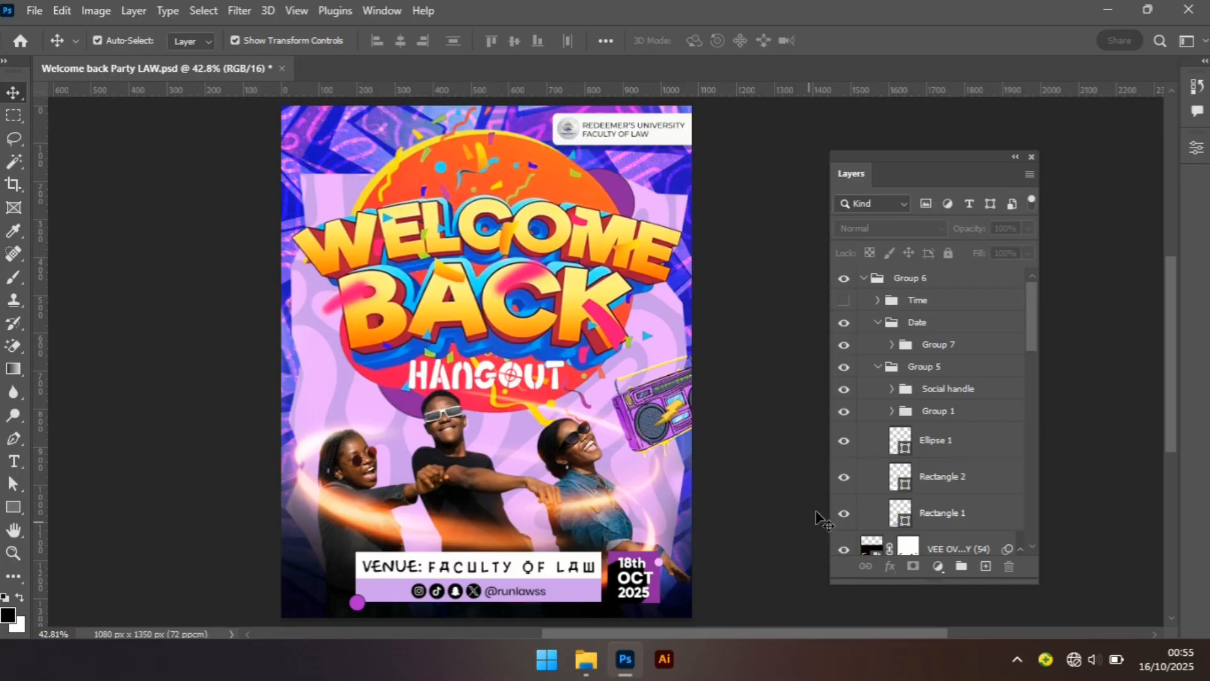
click(843, 301)
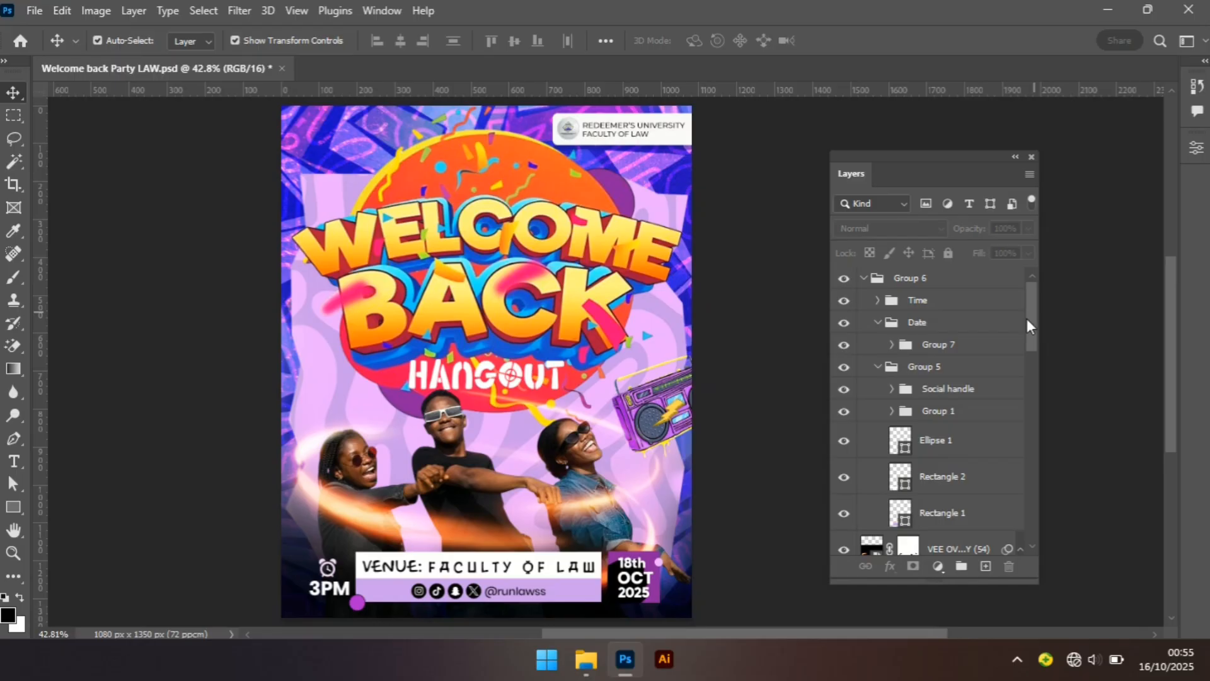
click(864, 281)
click(901, 283)
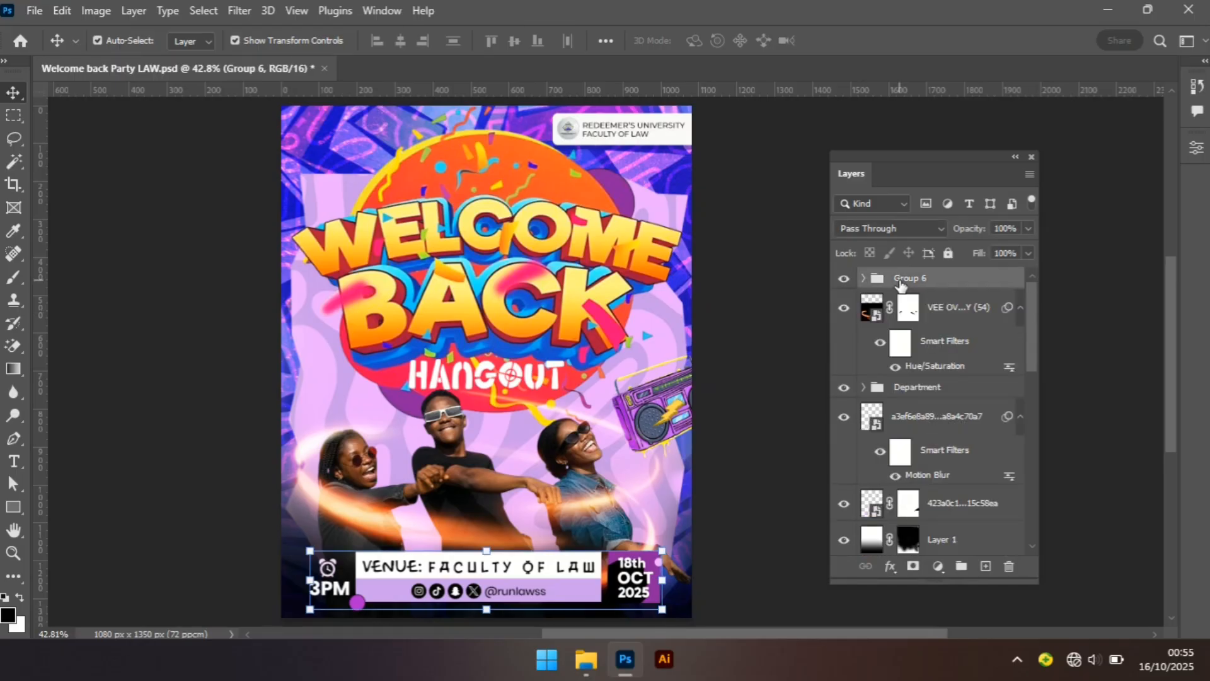
drag(1033, 337, 1012, 323)
scroll(1009, 363, down, 3)
scroll(1009, 365, up, 3)
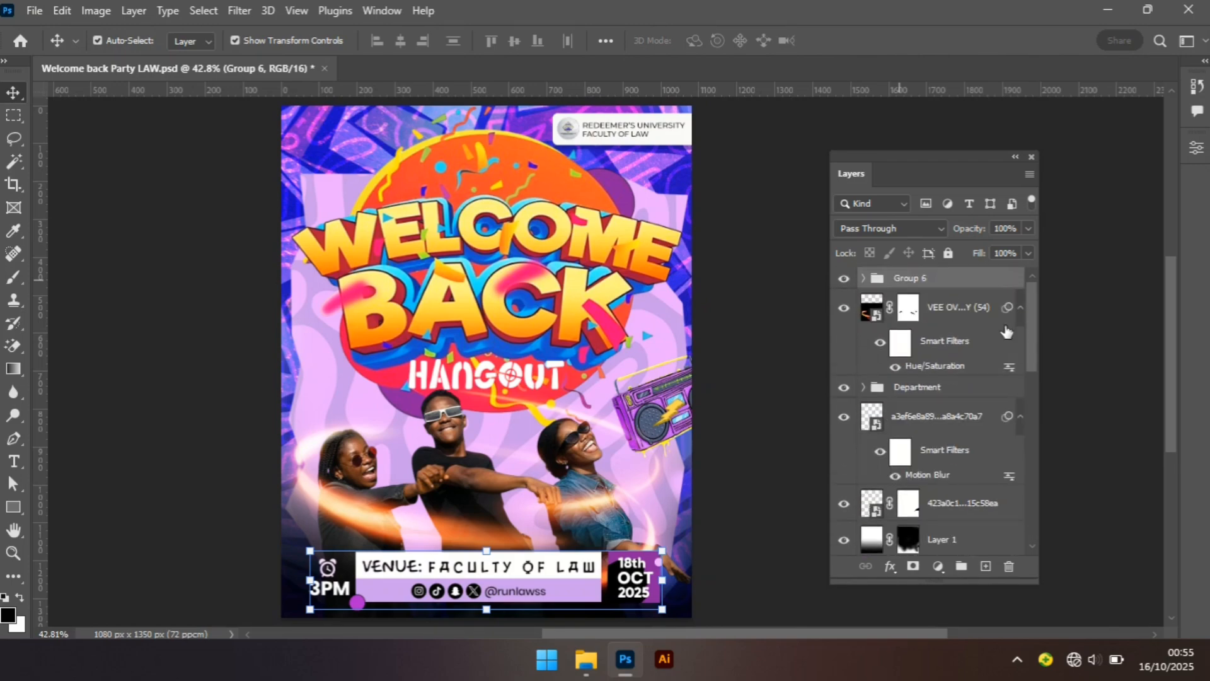
click(763, 405)
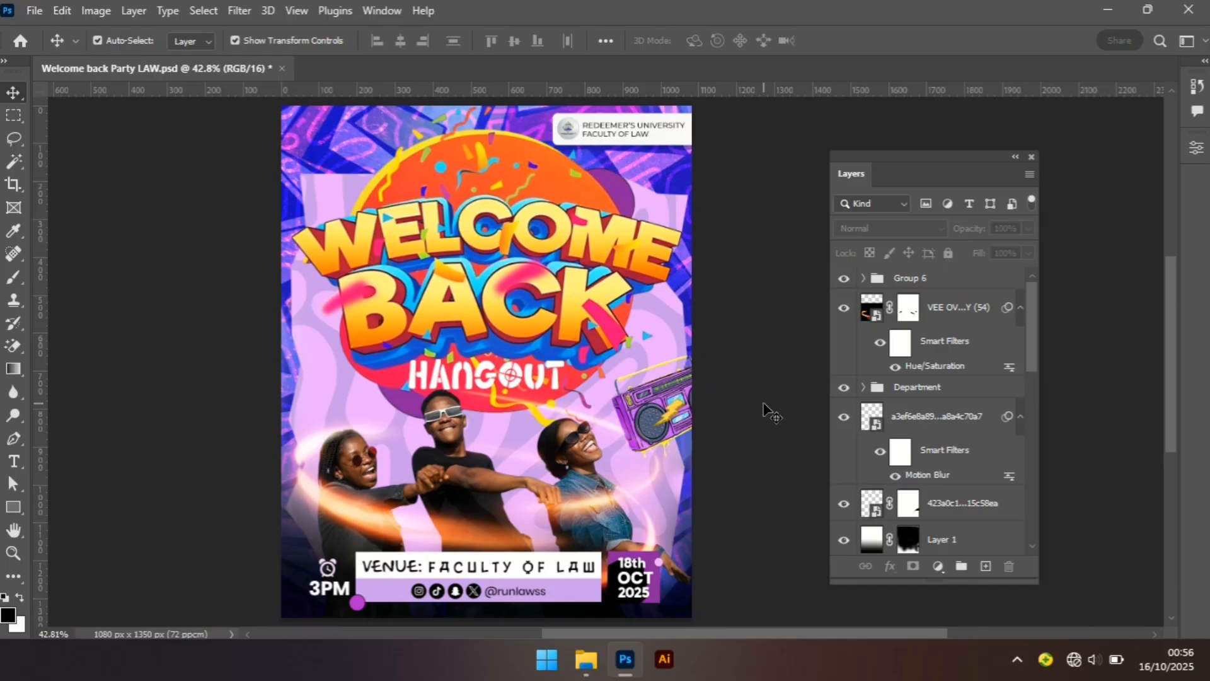